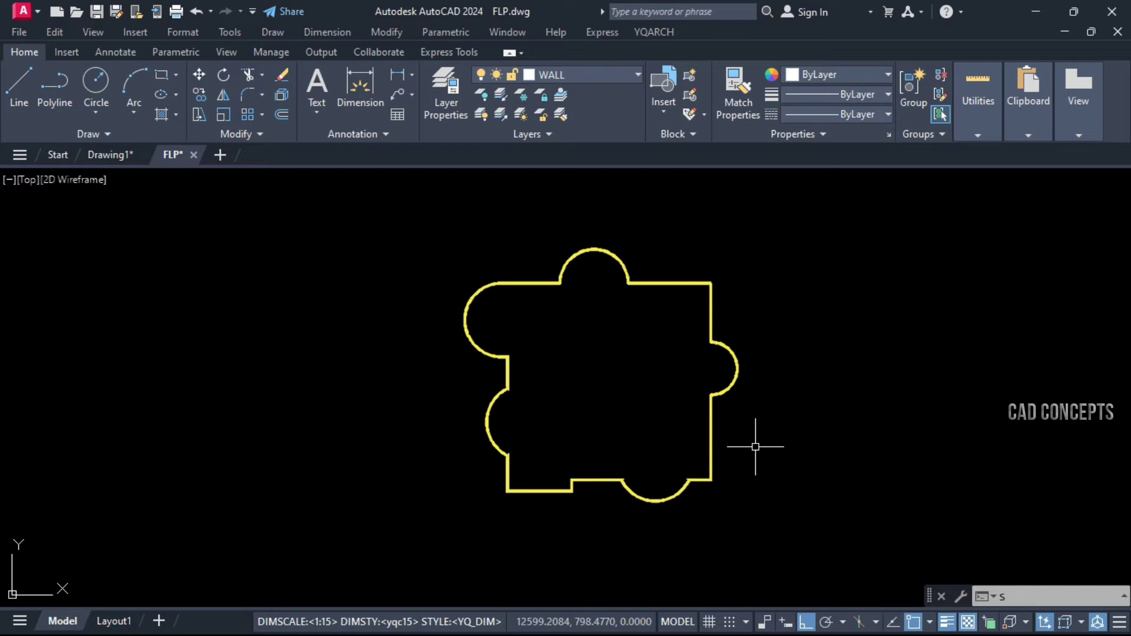
text(f)
key(Return)
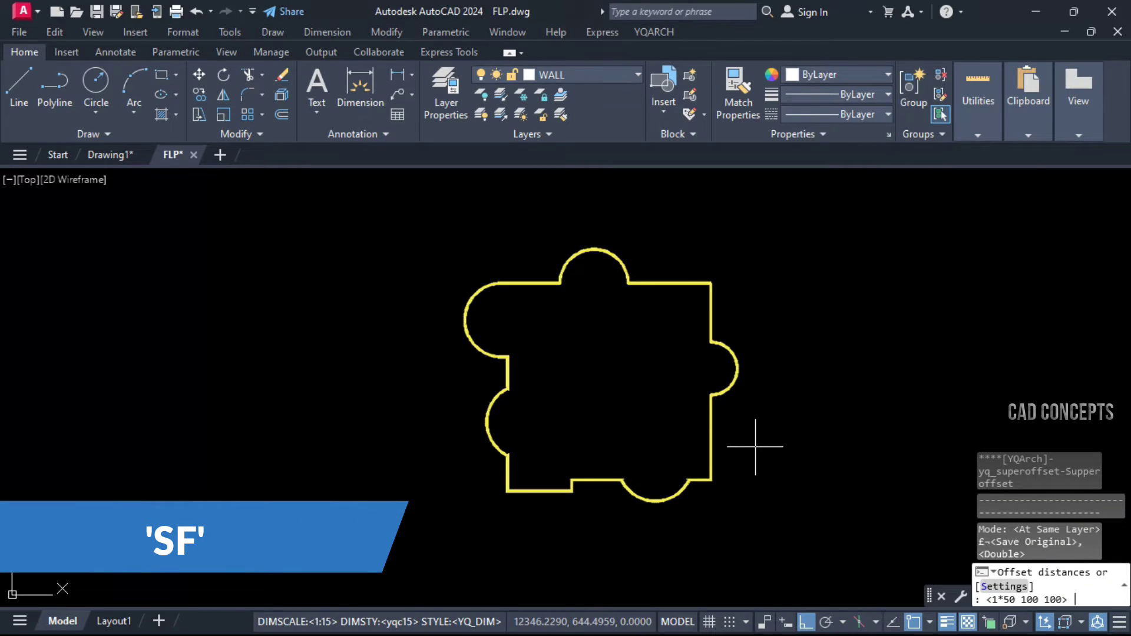
text(S)
key(Return)
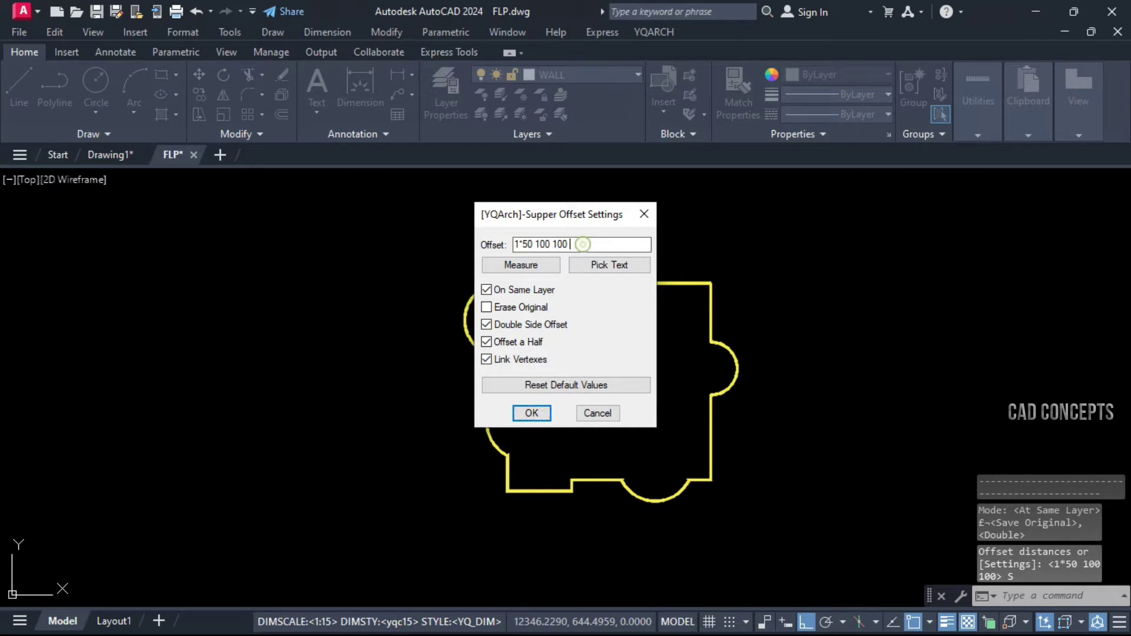
text(50 )
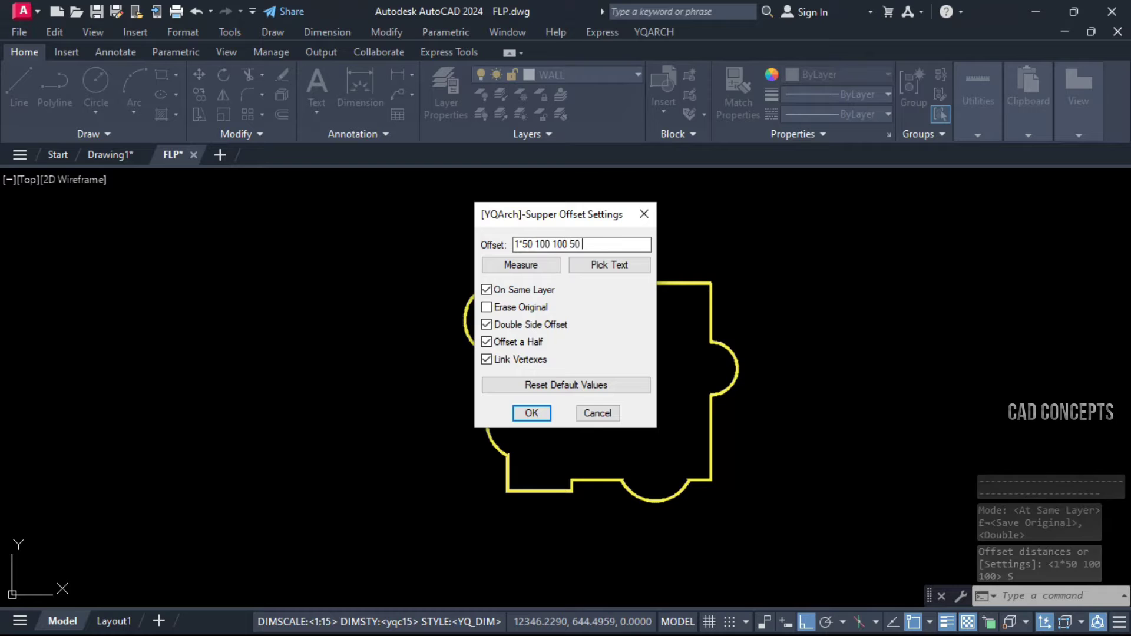
text(25)
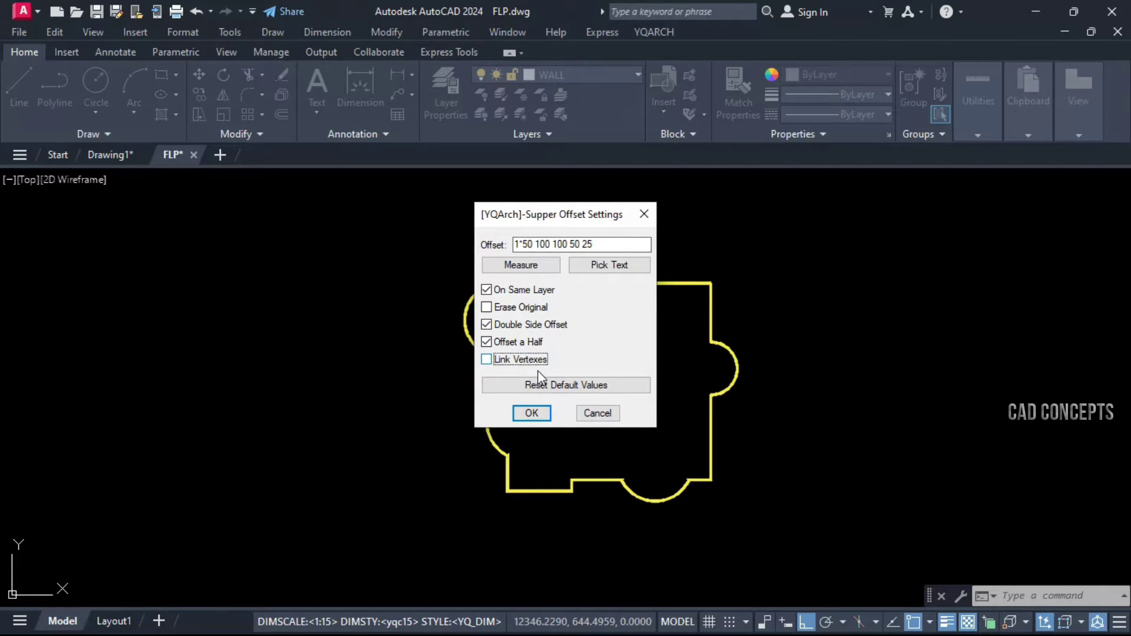
click(535, 416)
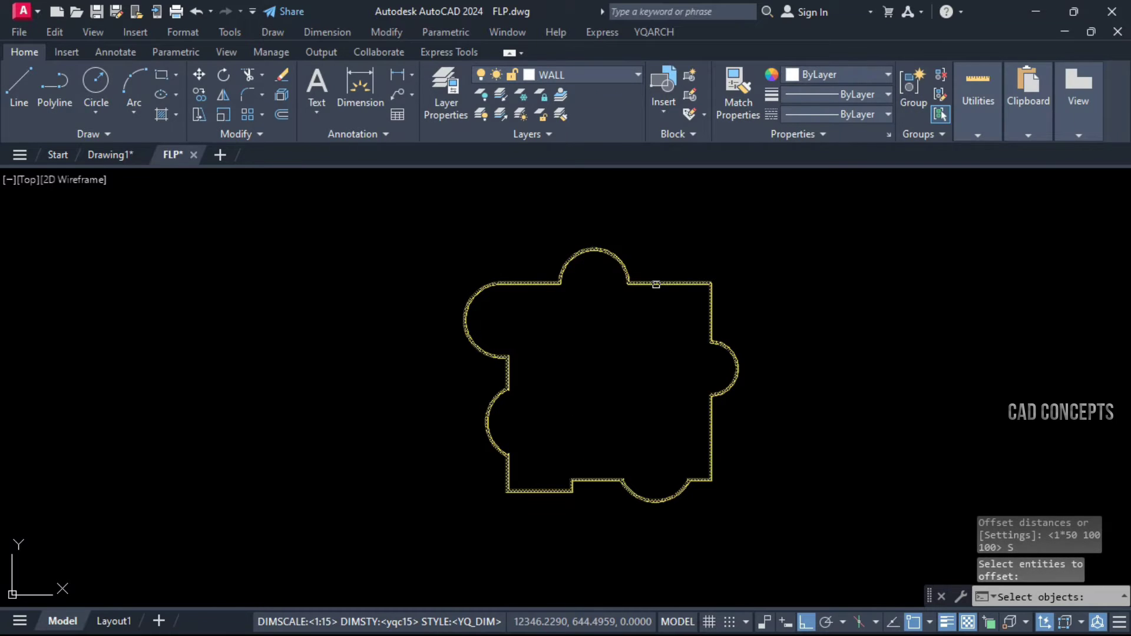
- Offset the yellow floor-plan outline outward using those distances
click(656, 284)
key(Return)
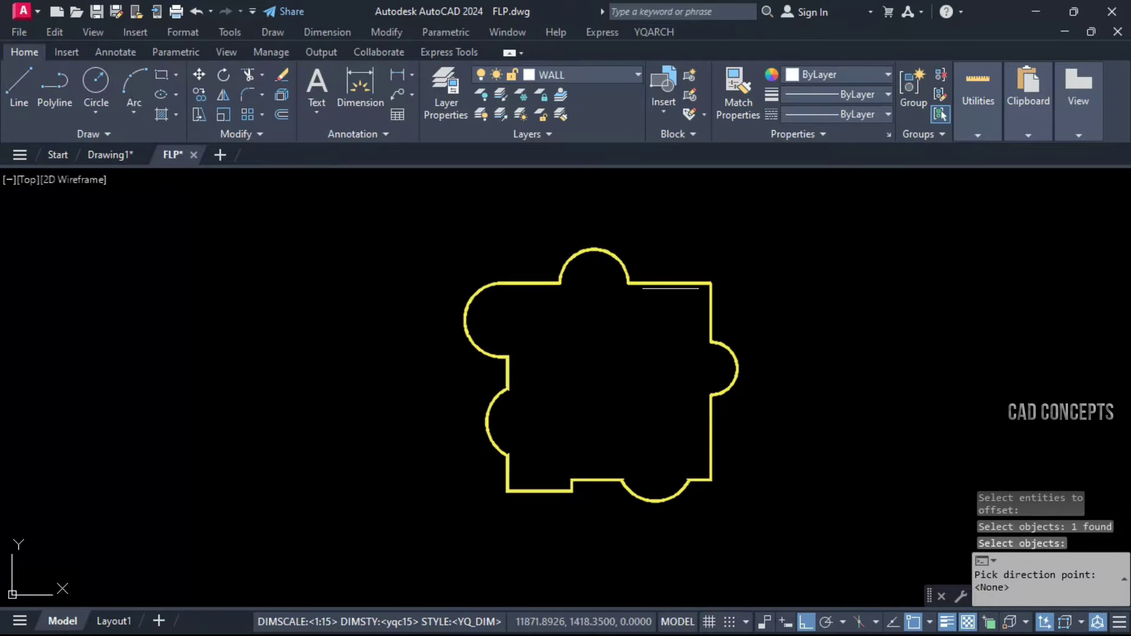
click(693, 196)
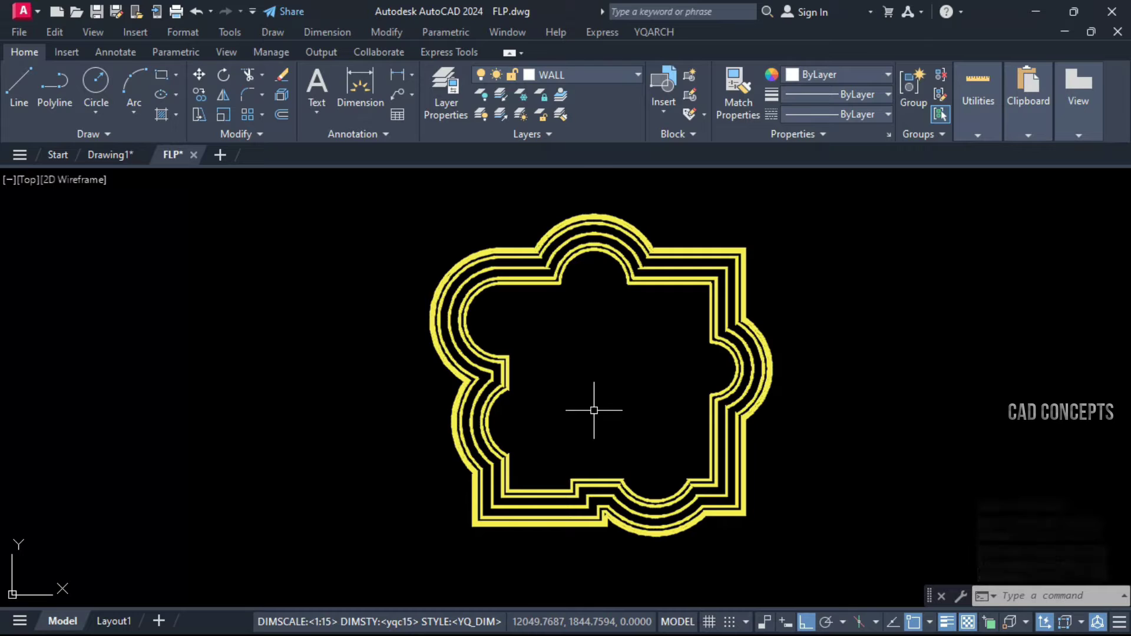
- Undo the outer offsets and confirm super offset settings of 1*50 100
key(ctrl+z)
key(ctrl+z)
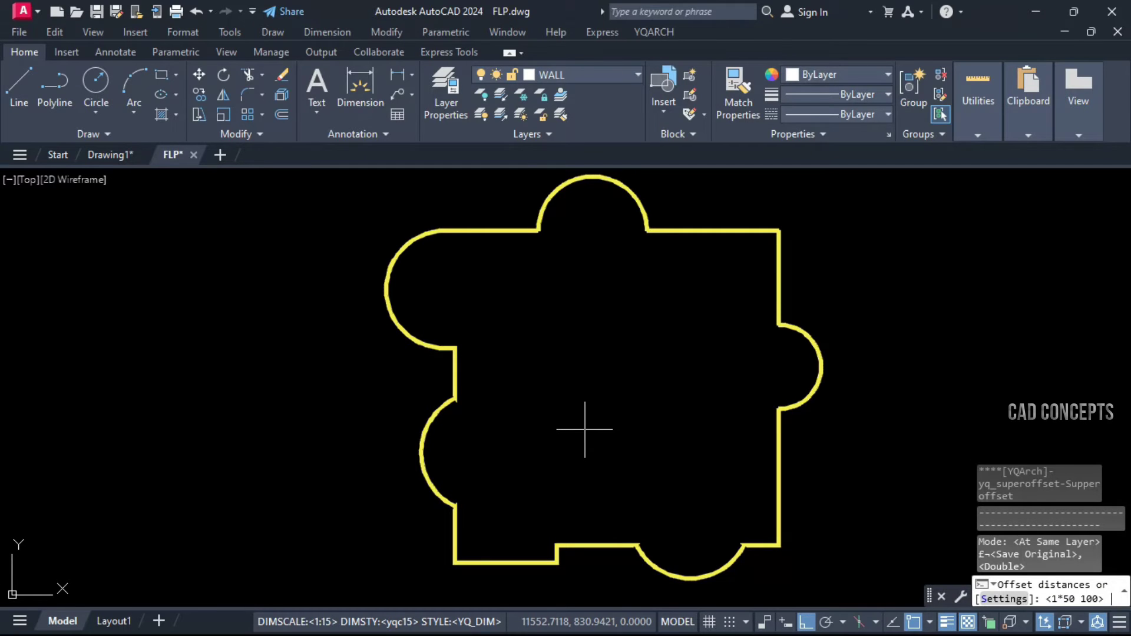
text(S)
key(Return)
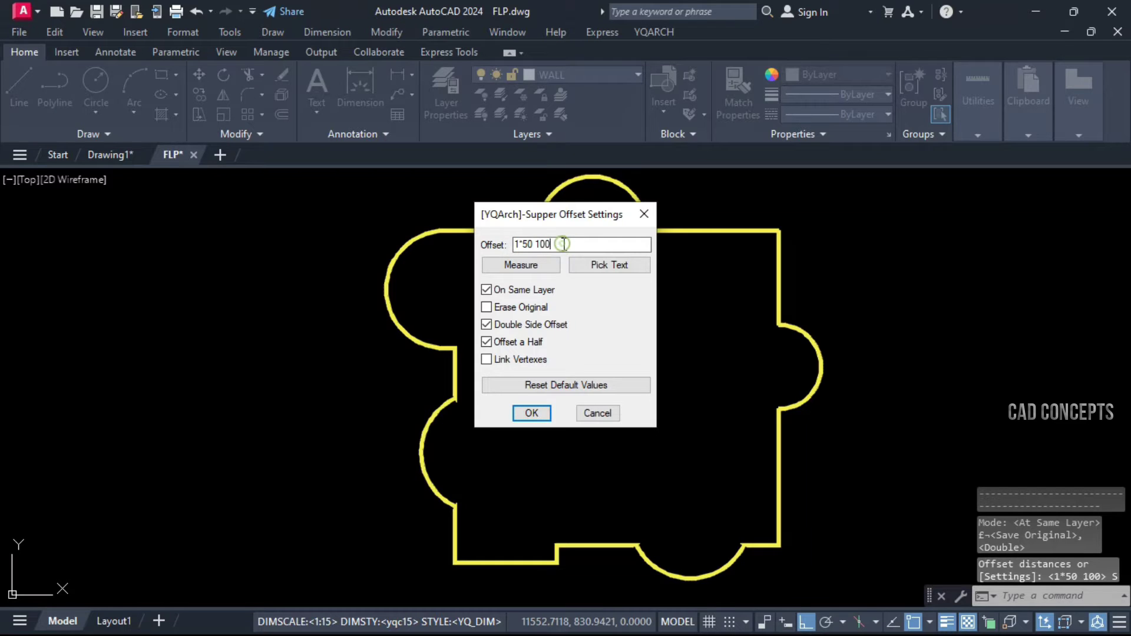
click(531, 413)
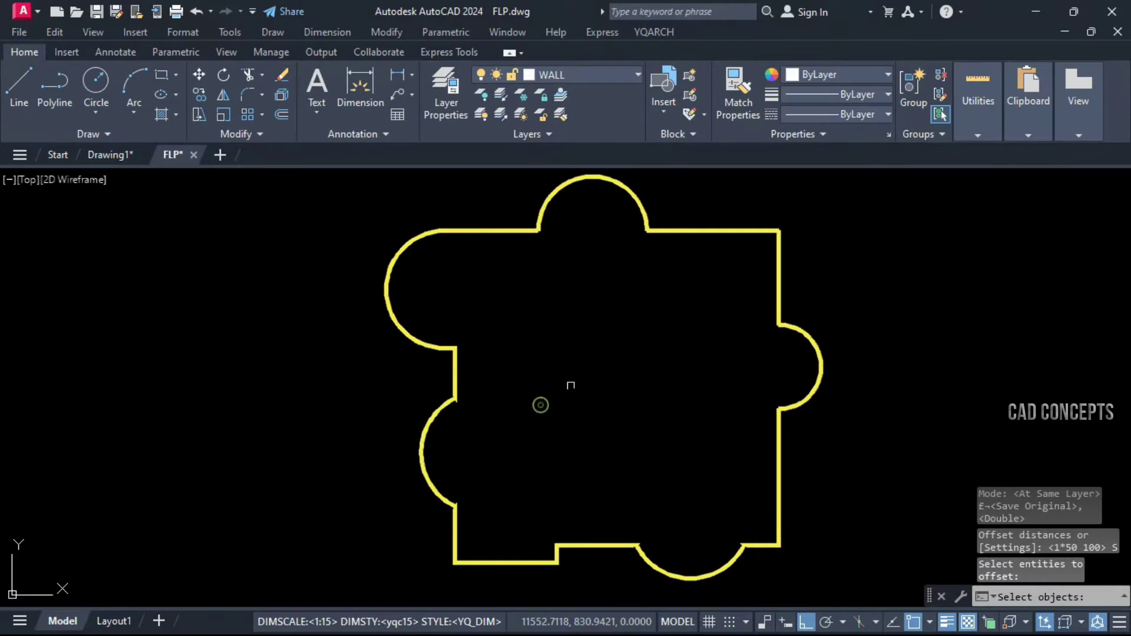
- Offset the floor-plan outline inward to create the two inner parallel outlines
click(701, 230)
key(Return)
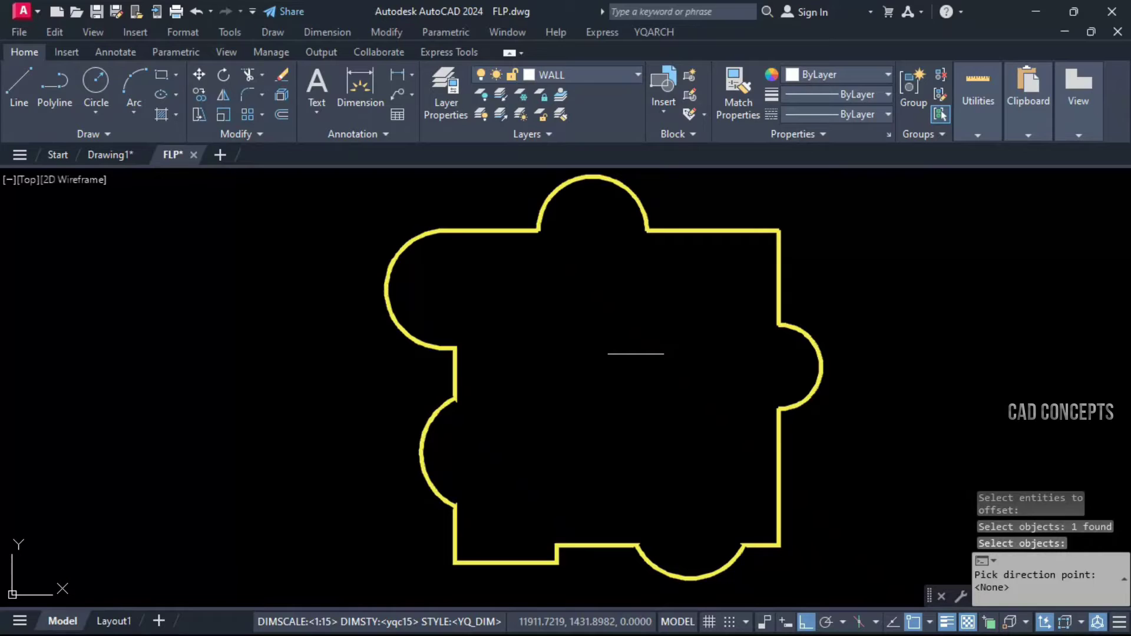
click(629, 365)
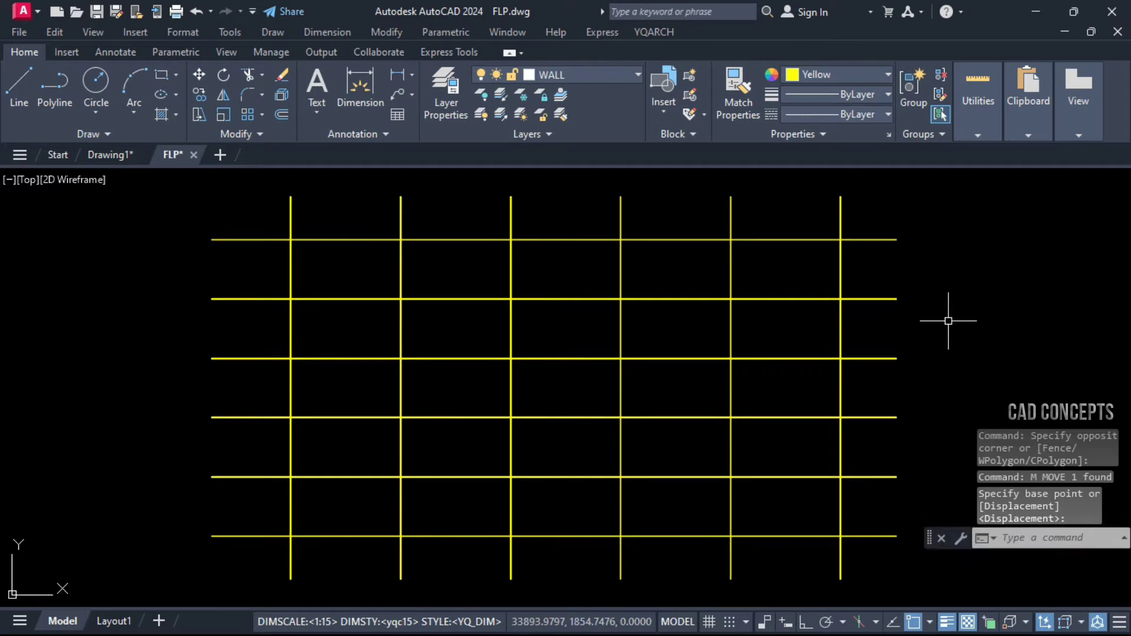
- Begin moving a grid line and the rightmost vertical line, cancelling both moves
click(912, 275)
click(871, 318)
click(907, 316)
key(Escape)
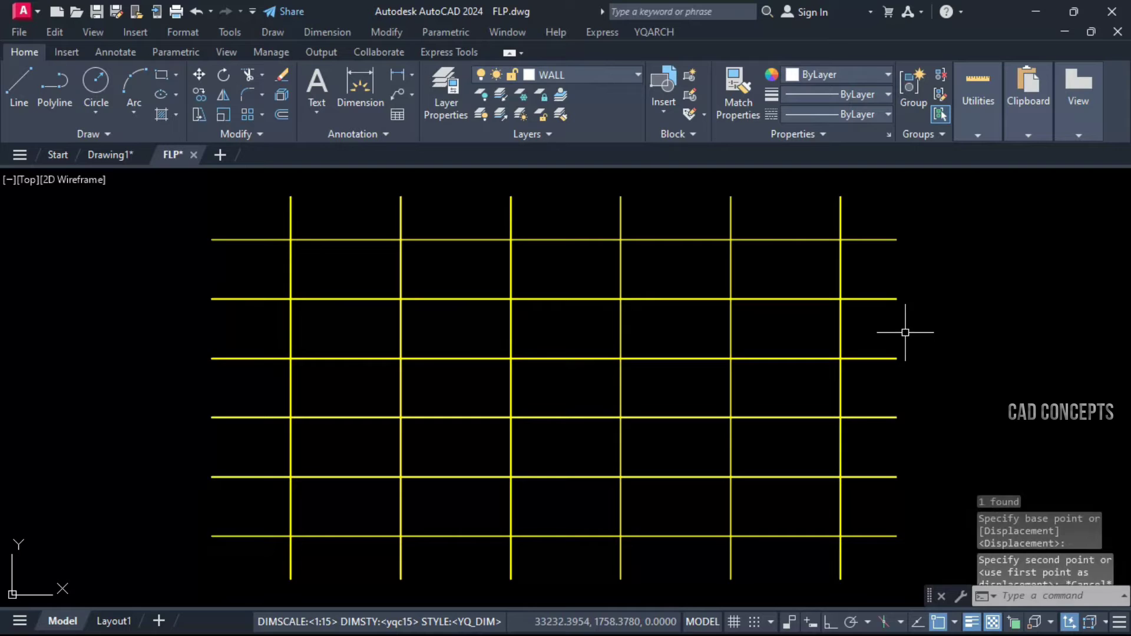
click(841, 396)
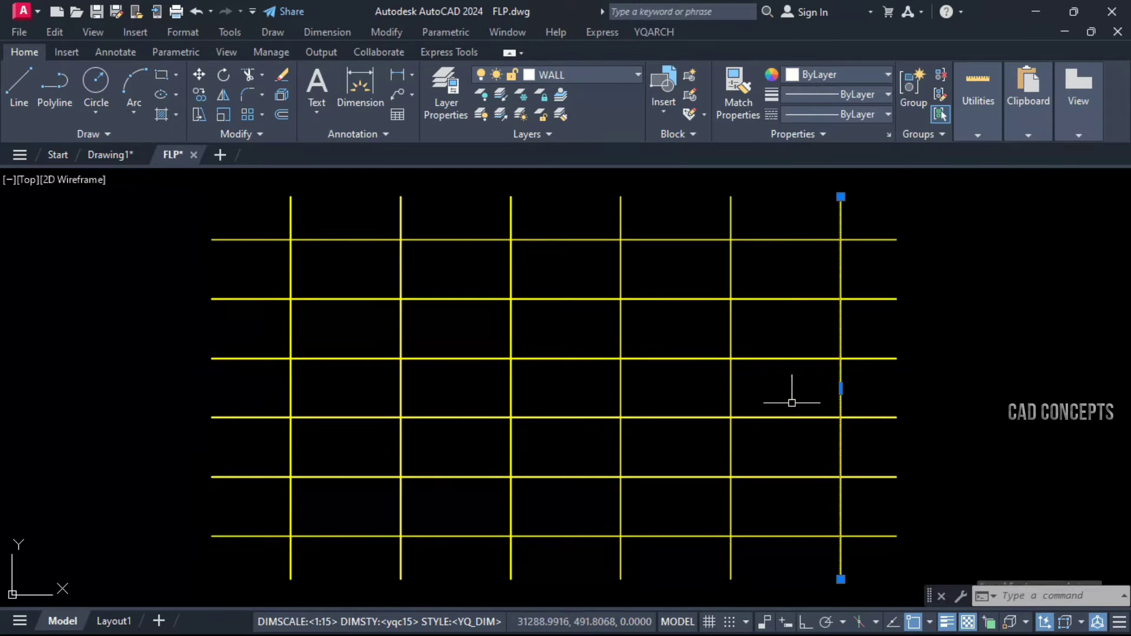
key(space)
click(905, 376)
key(Escape)
- Select the fifth vertical, middle horizontal and fourth vertical grid lines, then clear the selection
click(814, 366)
click(702, 391)
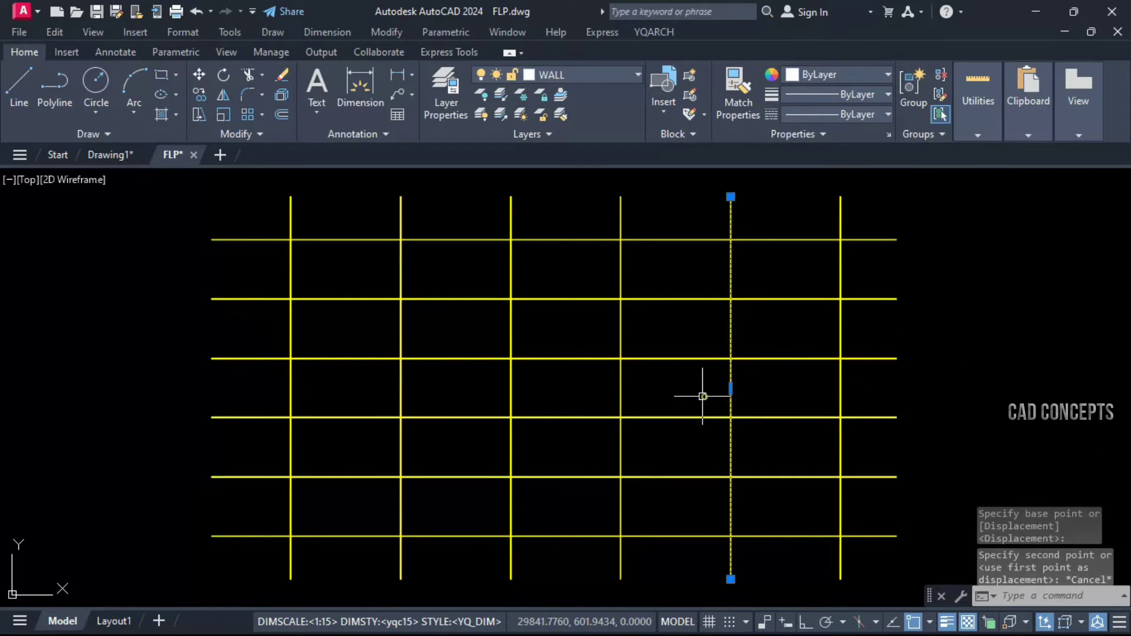
key(space)
click(672, 386)
key(Escape)
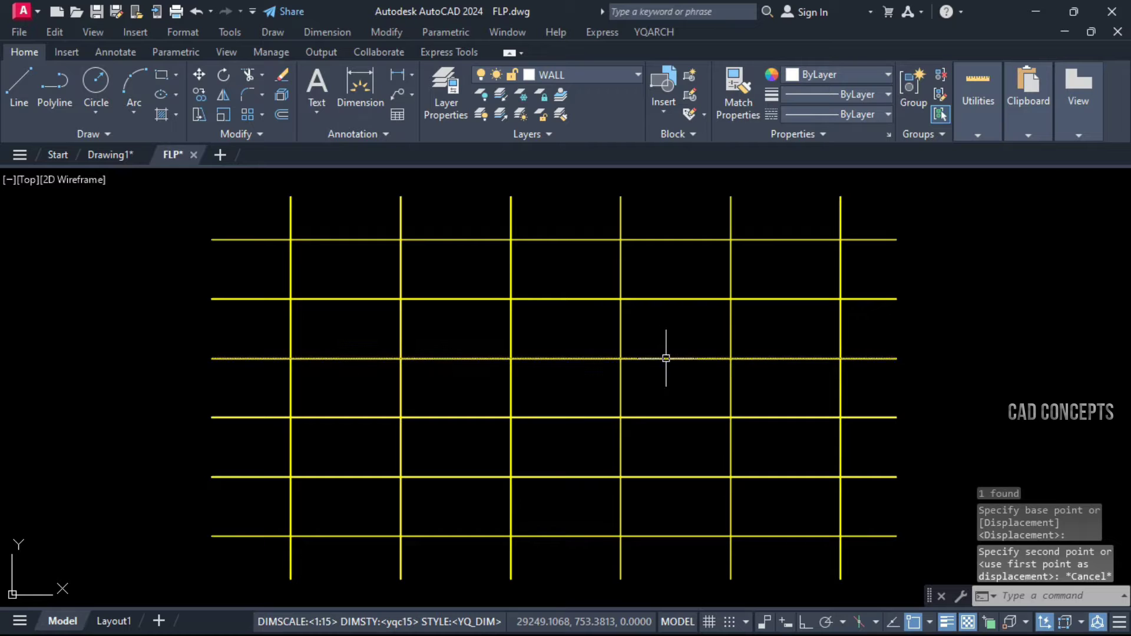
click(666, 358)
click(634, 374)
click(619, 394)
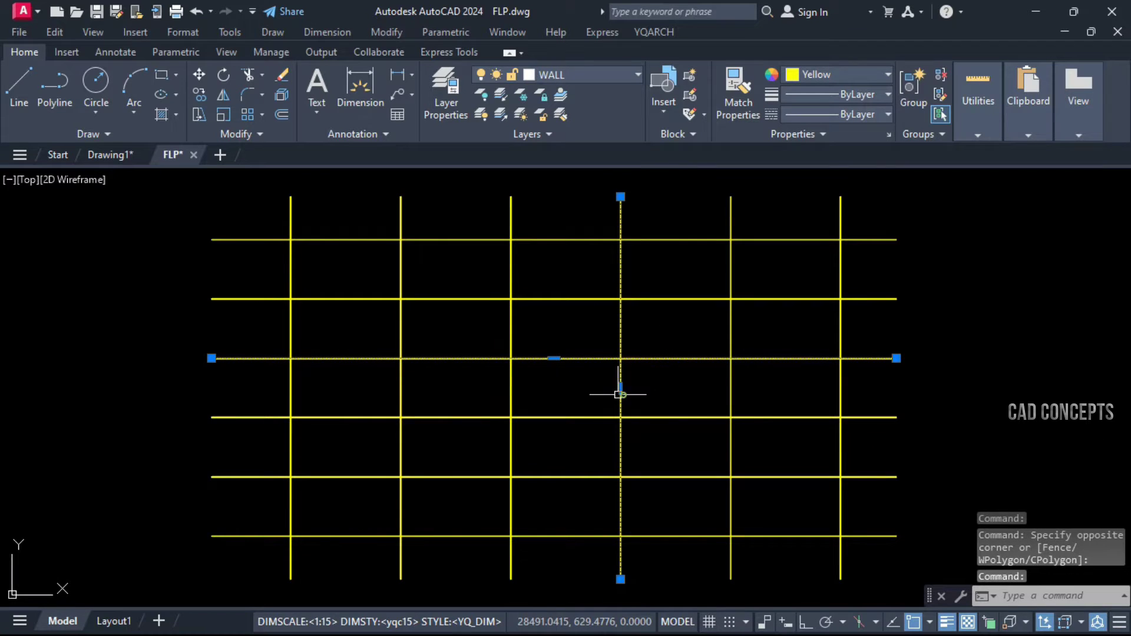
key(Escape)
- Break all twelve grid lines at their intersections with BA
text(BA)
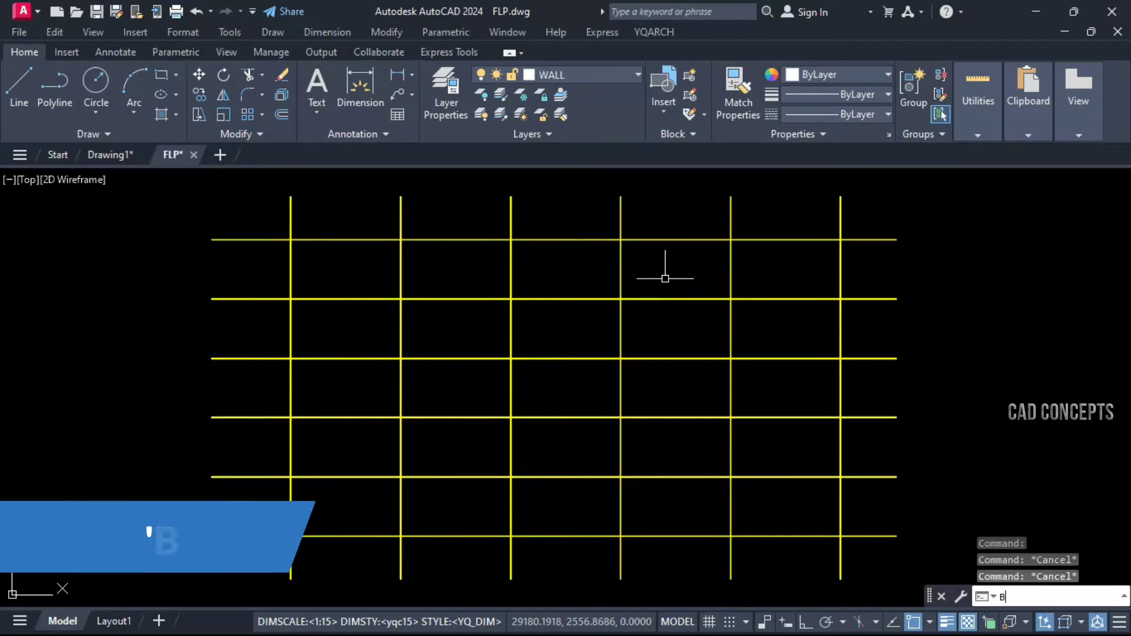
key(Return)
click(871, 227)
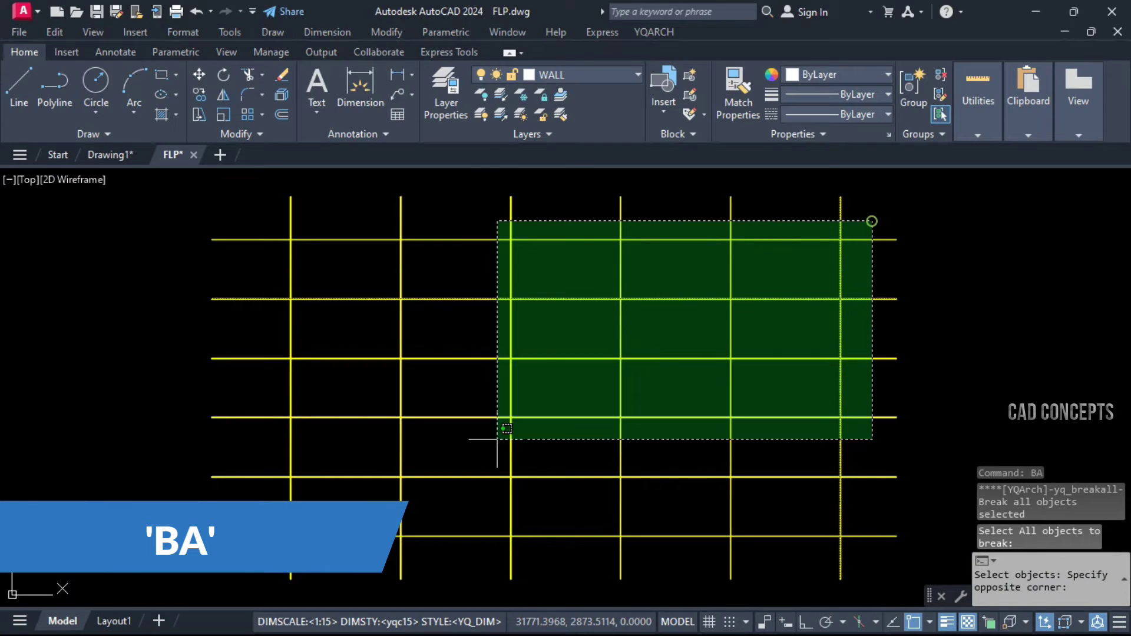
click(253, 554)
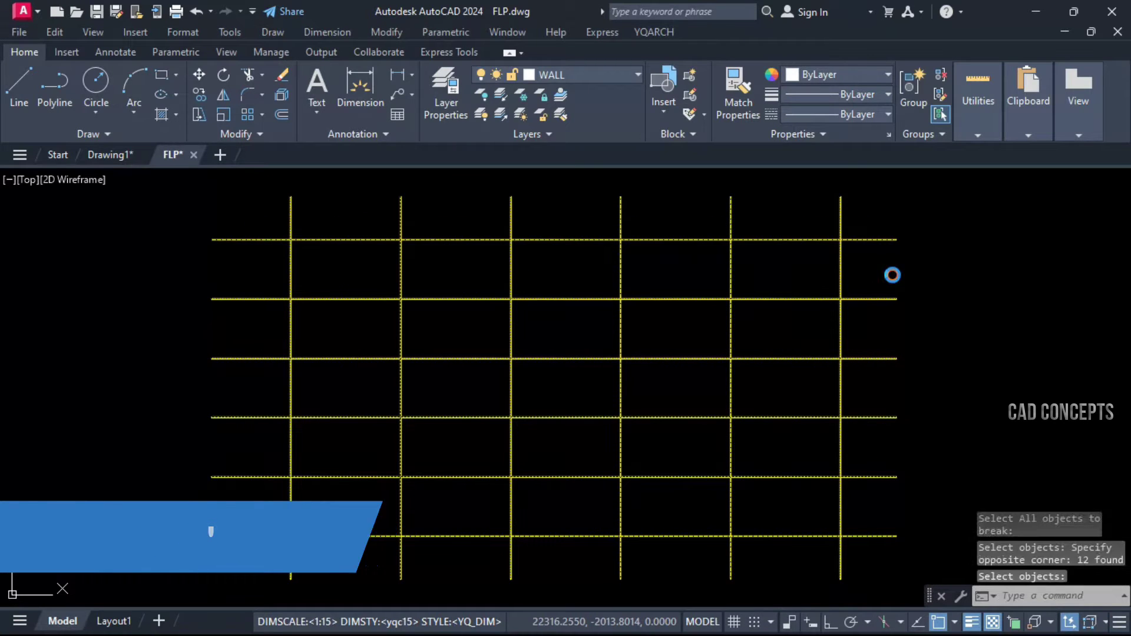
key(Return)
- Move the rightmost short vertical segment out beside the grid
click(878, 266)
click(768, 273)
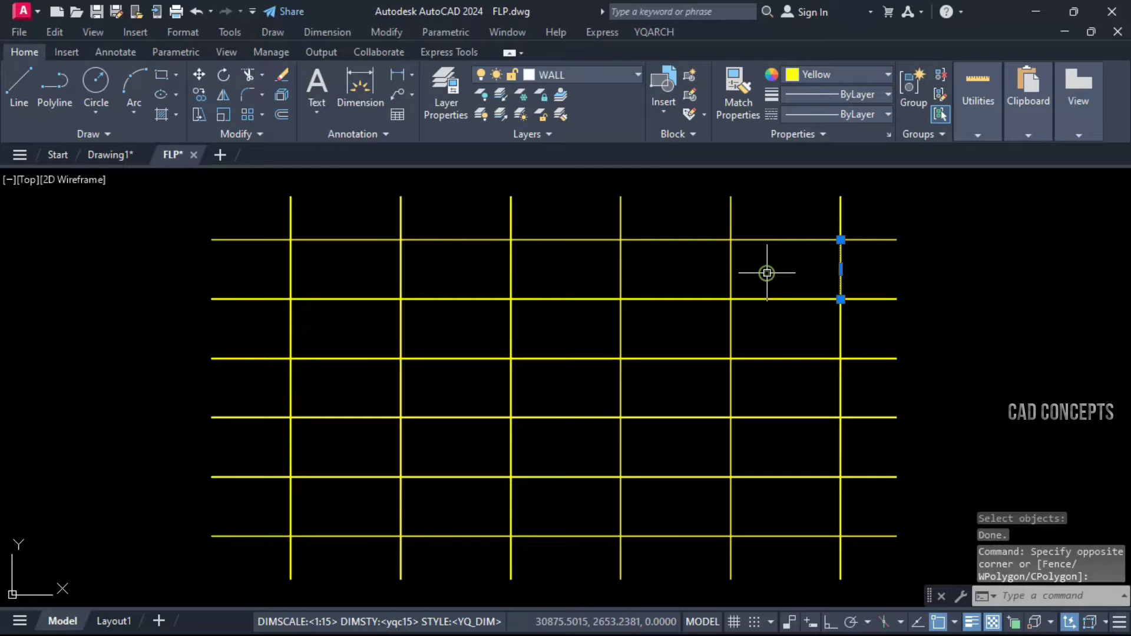
text(m)
key(Return)
click(841, 240)
click(930, 257)
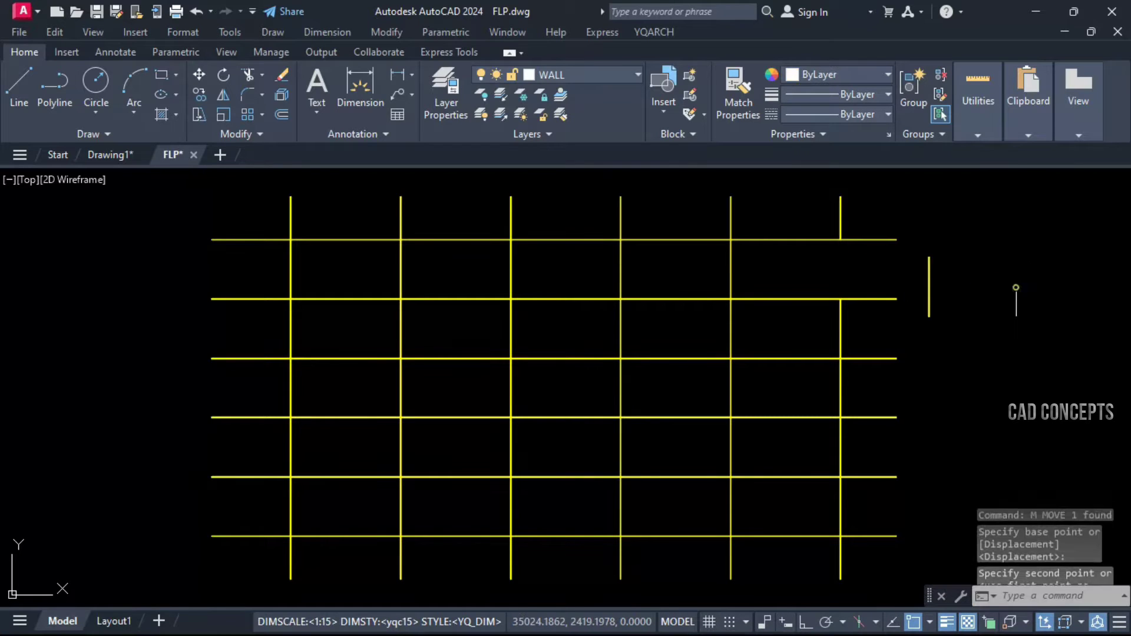
- Move the horizontal segment between the last two columns to the right of the grid
click(803, 346)
click(769, 403)
text(m)
key(Return)
click(911, 373)
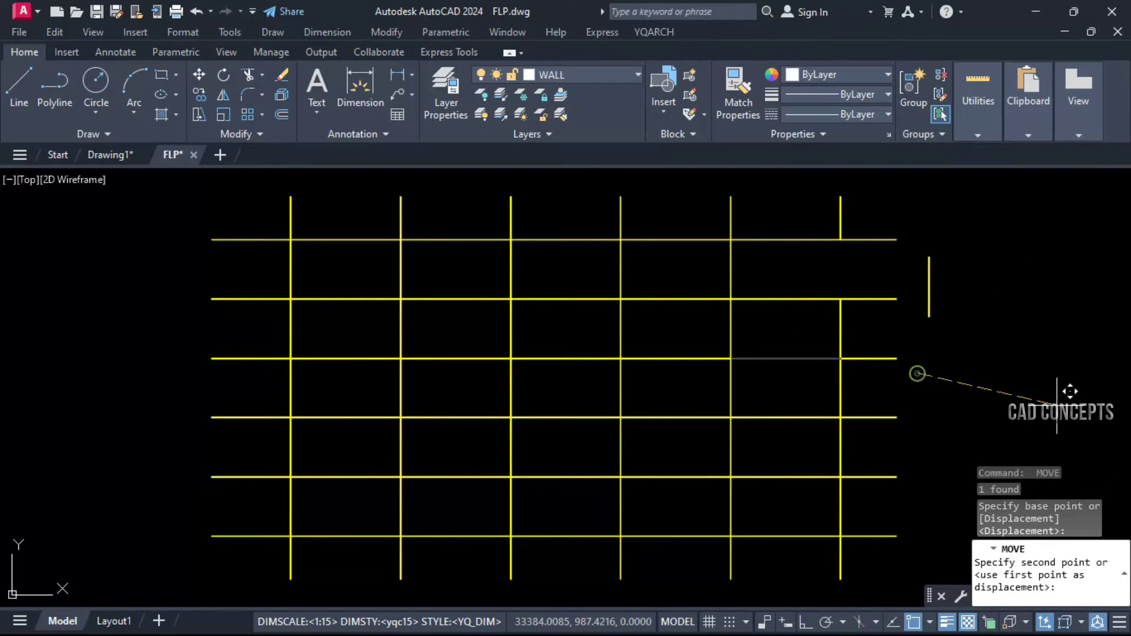
click(1052, 407)
- Move a short vertical segment near the top-left up above the grid's top edge
drag(307, 366, 223, 391)
text(m)
key(Return)
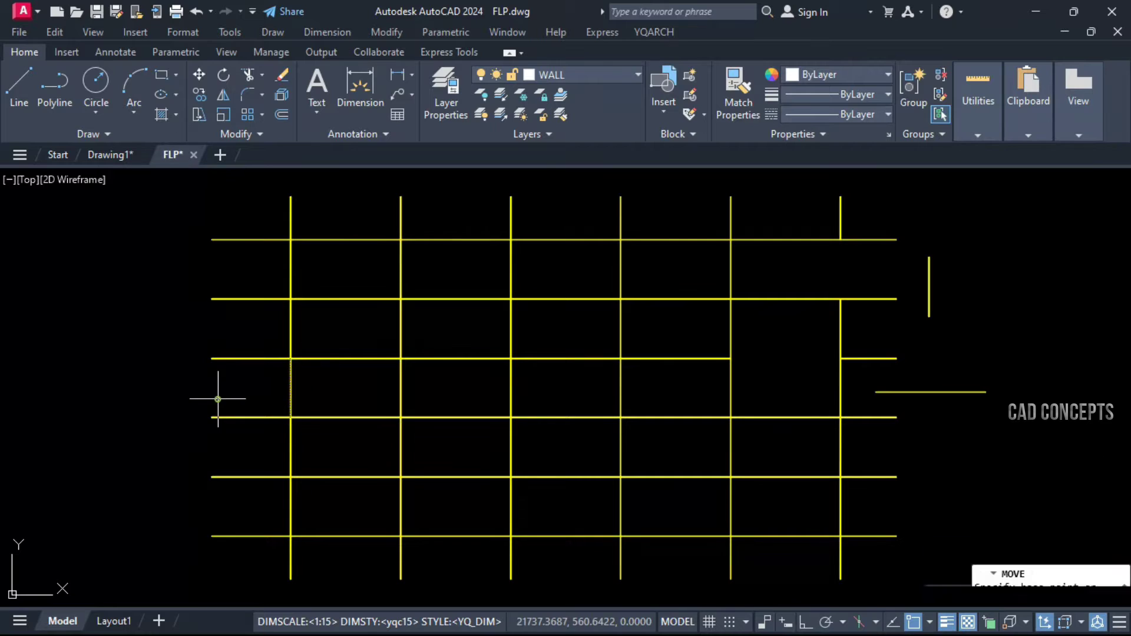
click(164, 407)
click(55, 434)
click(401, 269)
key(Return)
click(350, 279)
click(320, 215)
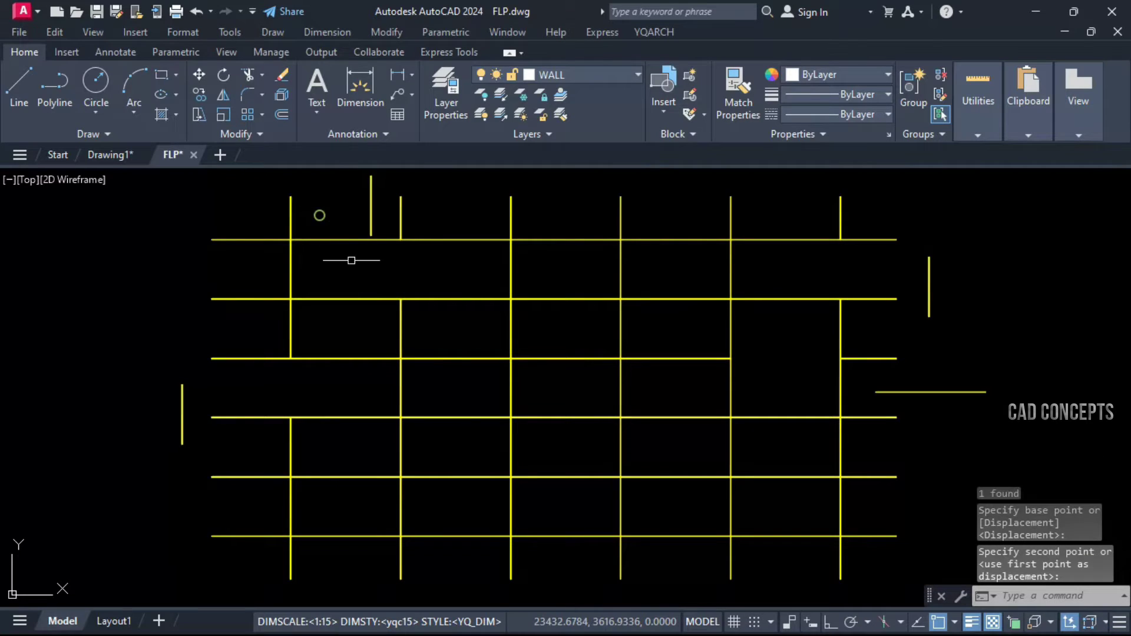
- Move a short segment down below the grid's lower-left corner
click(459, 417)
text(m)
key(Return)
click(436, 455)
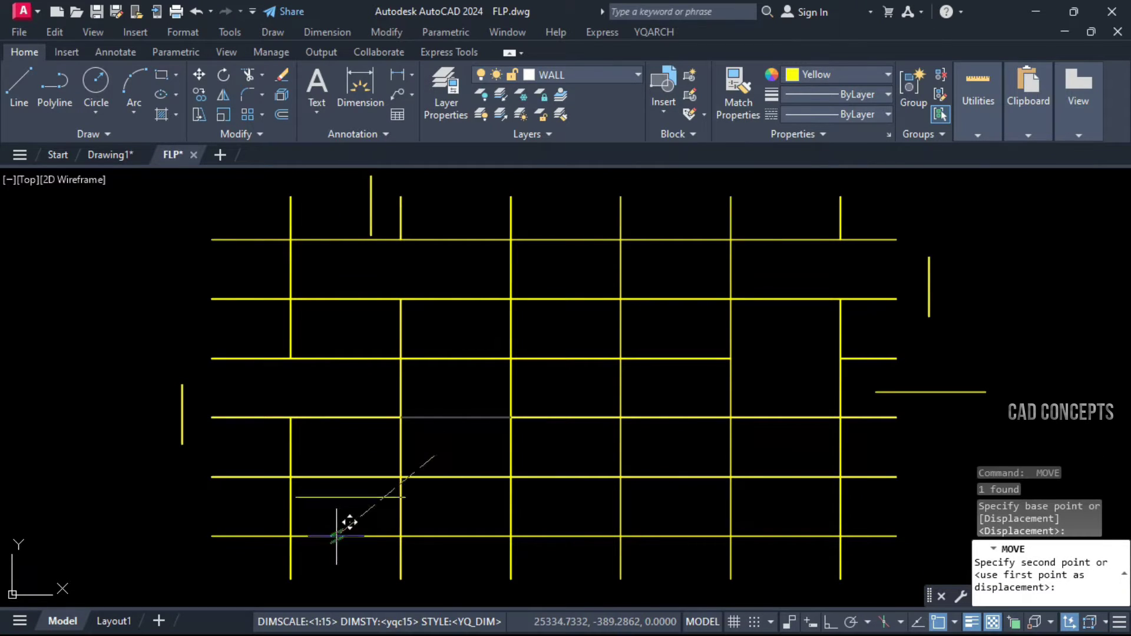
click(163, 594)
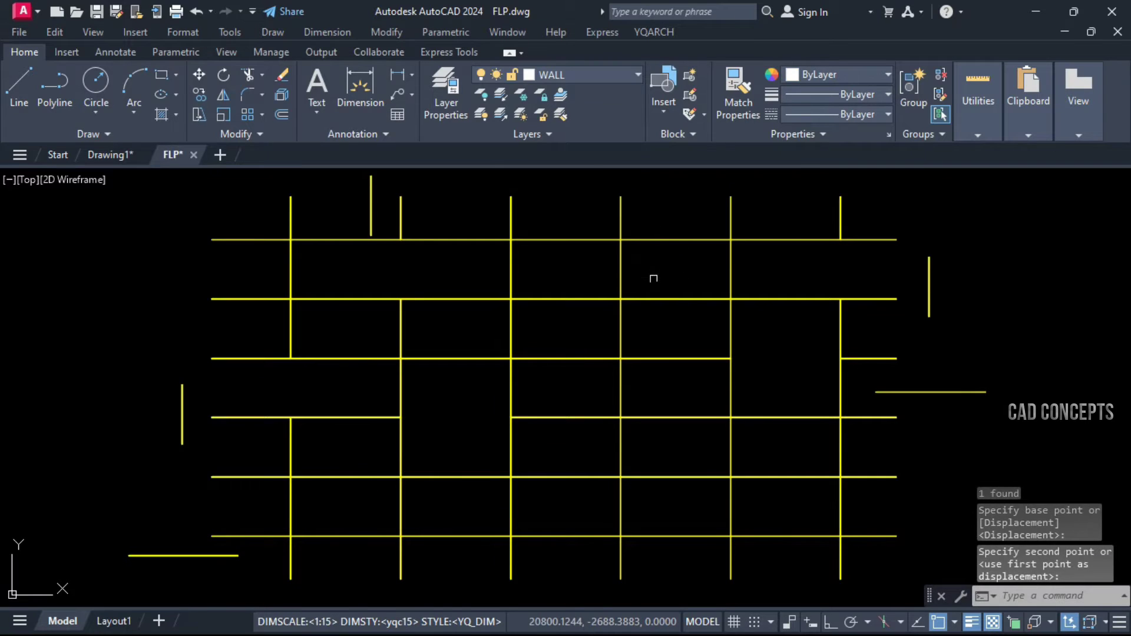
- Move the next short segment to a new spot in the grid
click(673, 416)
text(m)
key(Return)
click(652, 523)
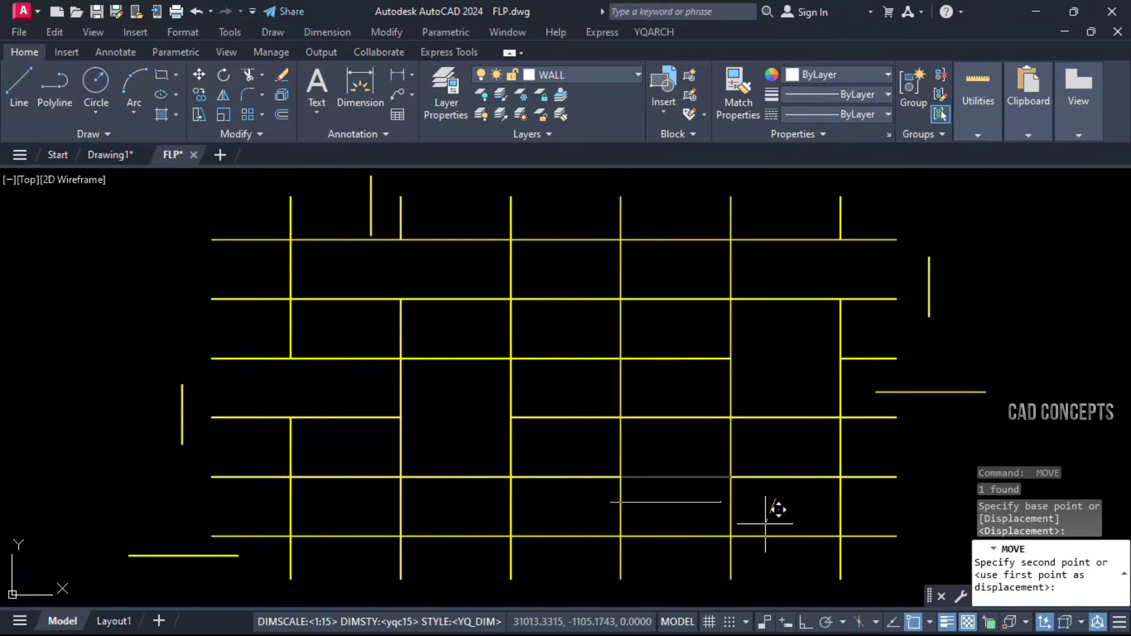
click(778, 511)
click(785, 505)
click(784, 452)
click(814, 462)
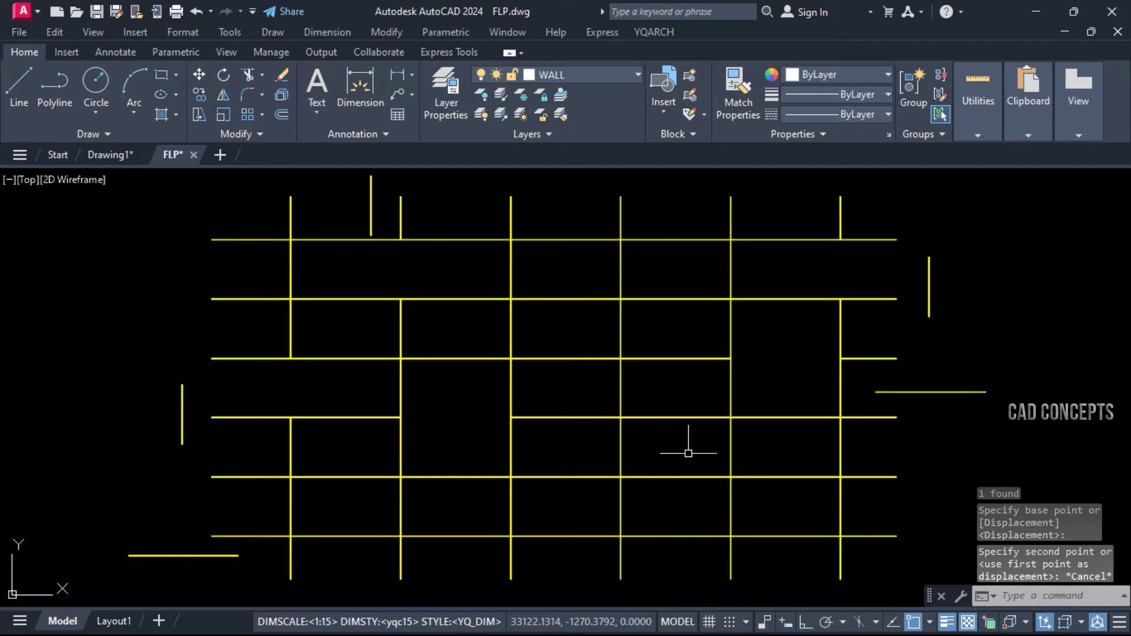
- Move another short segment onto the horizontal grid line
click(672, 418)
text(m)
key(Return)
click(621, 417)
click(730, 299)
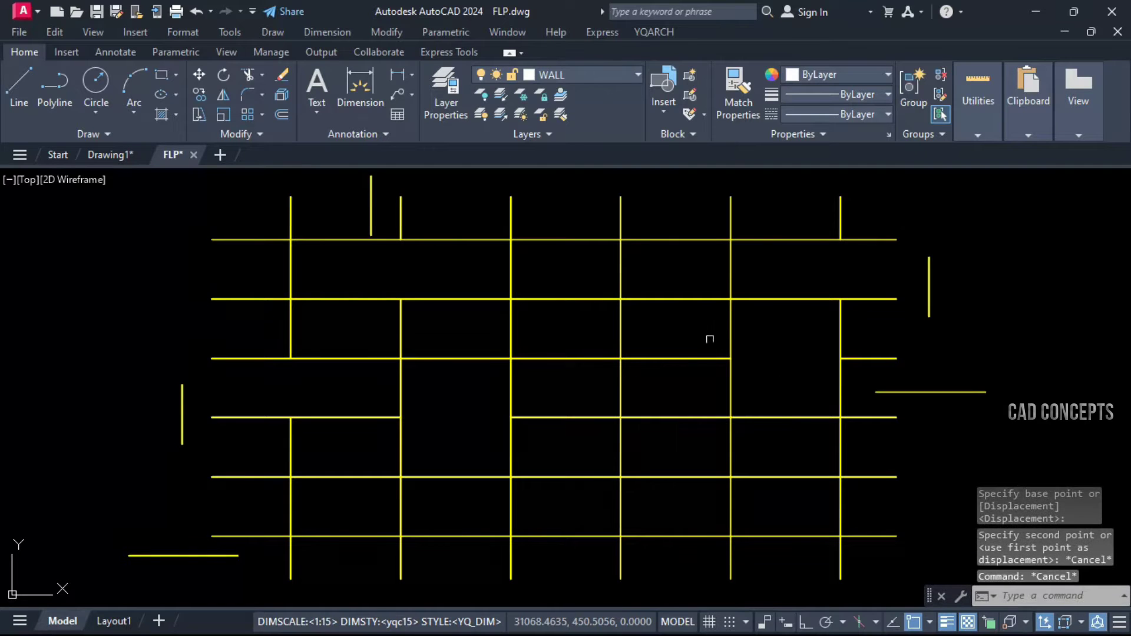
click(779, 260)
- Start one more segment move and cancel it
click(763, 329)
text(m)
key(Return)
click(790, 353)
key(Escape)
key(Escape)
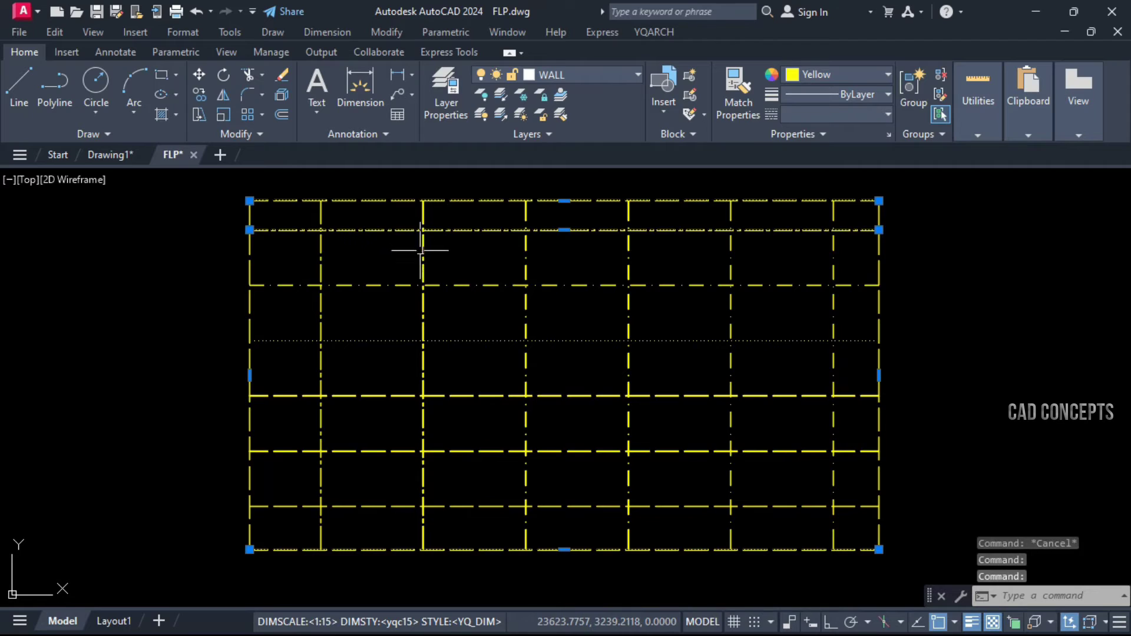
- Rescale the dash-dot horizontal grid line to linetype scale 8.4 with XT
click(422, 250)
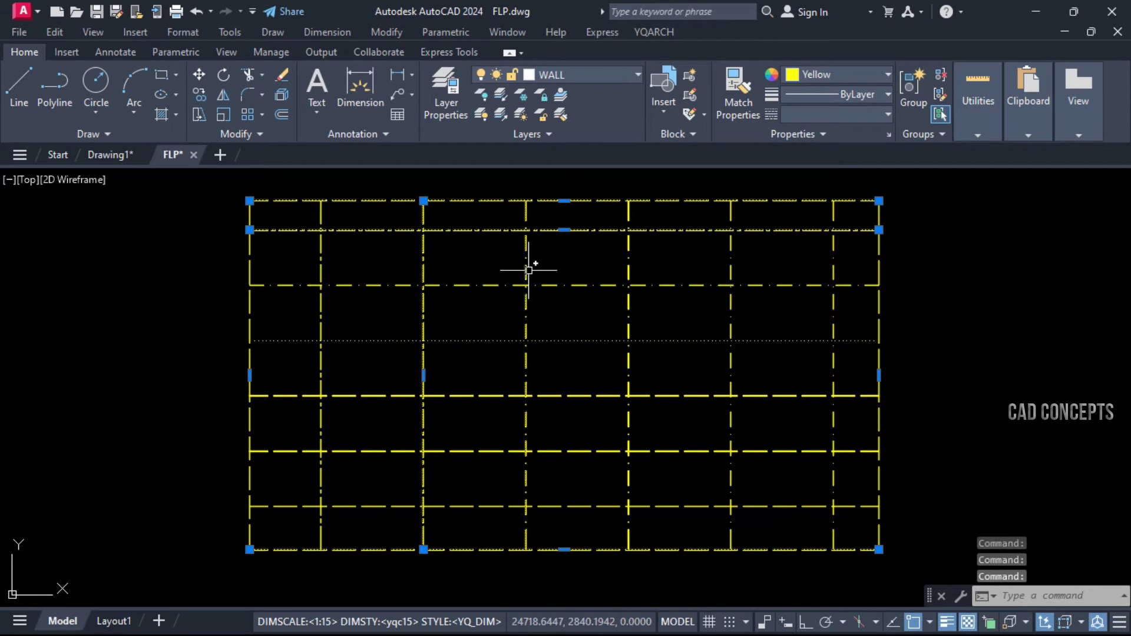
click(579, 285)
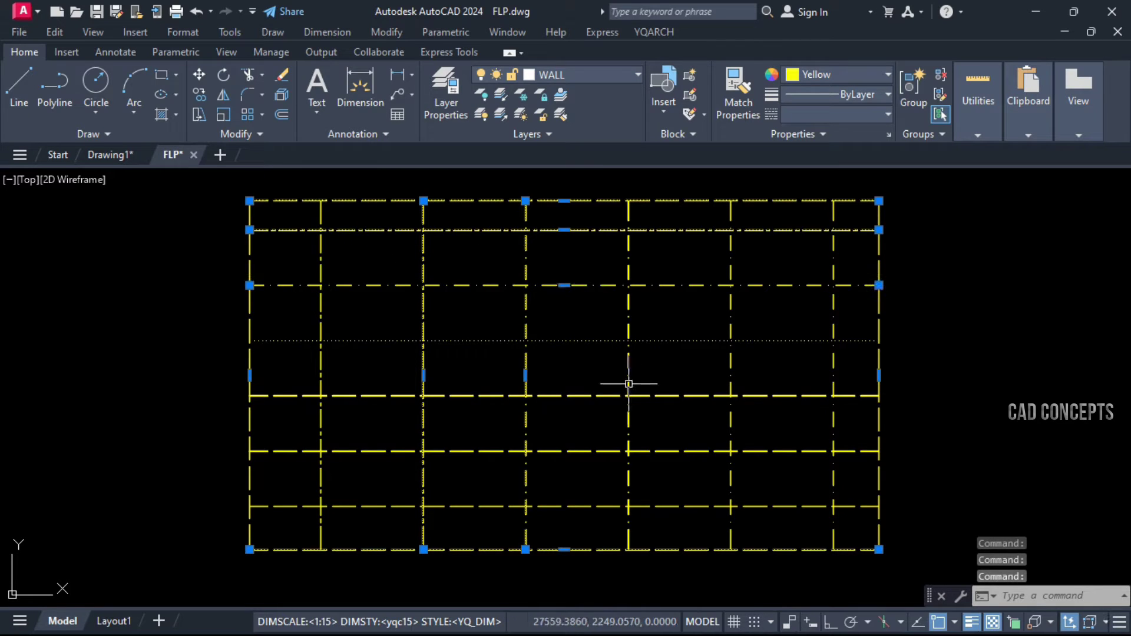
key(Escape)
key(Escape)
key(Escape)
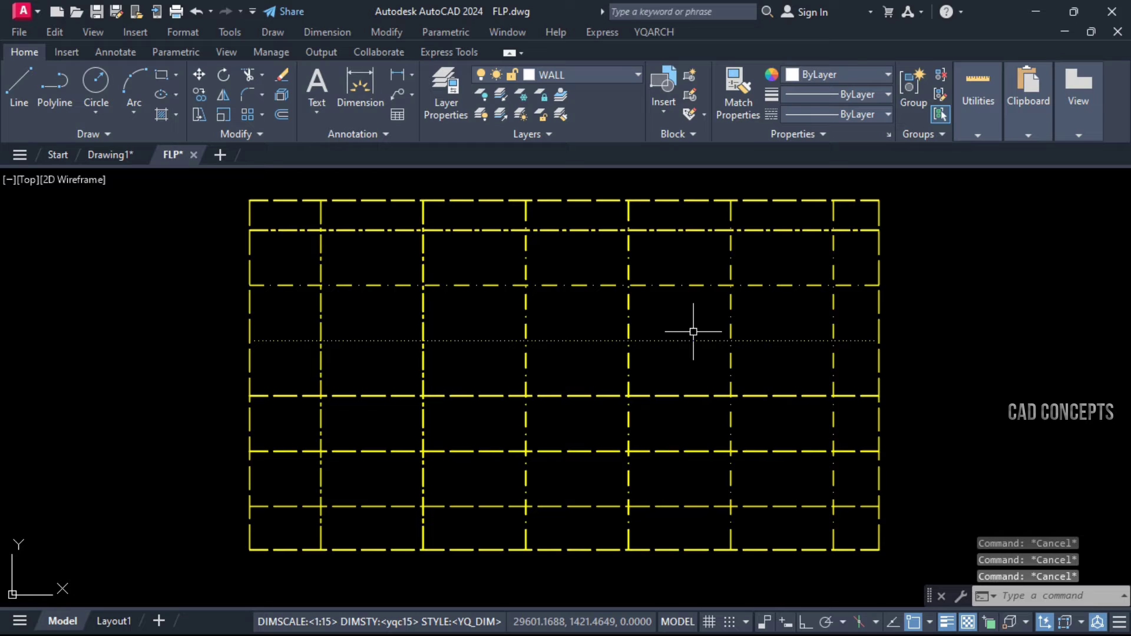
text(XT)
key(Return)
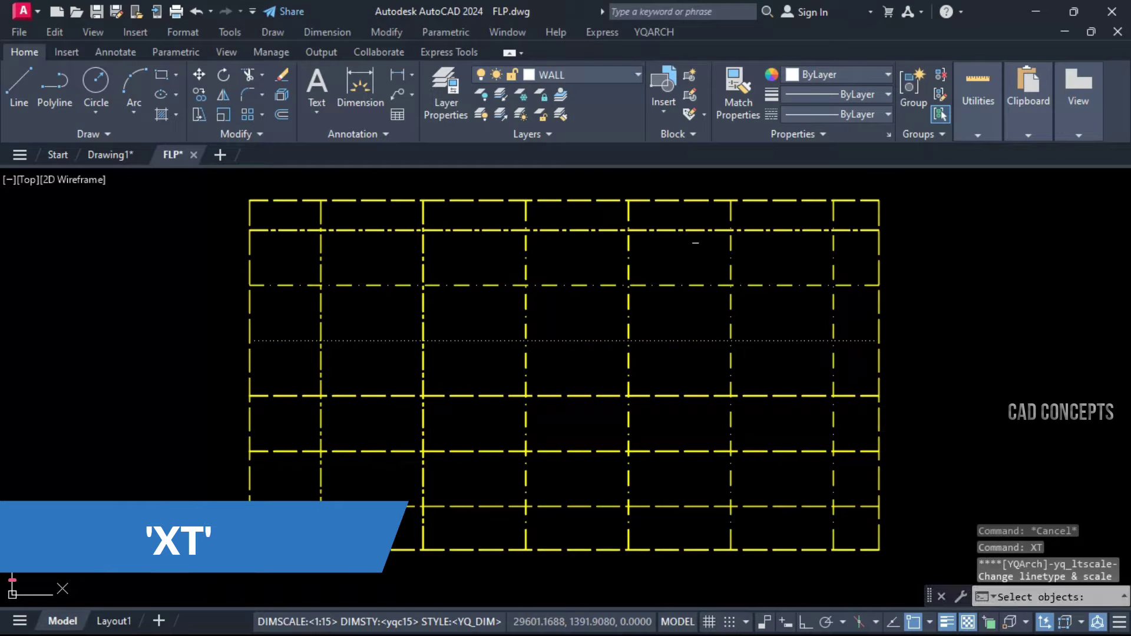
click(696, 231)
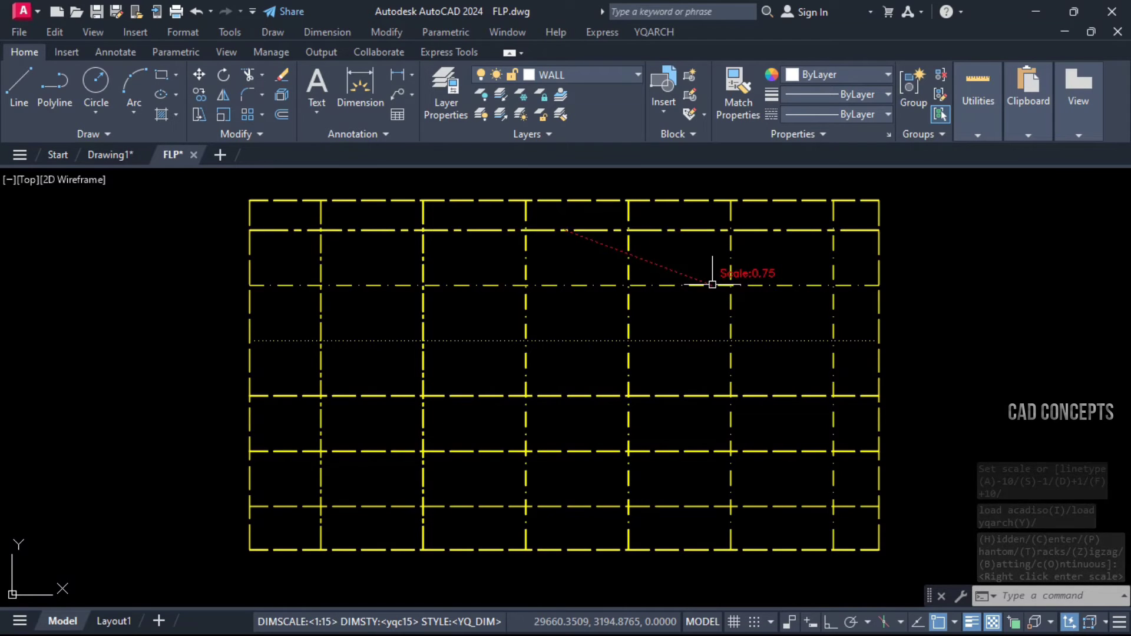
key(Escape)
key(space)
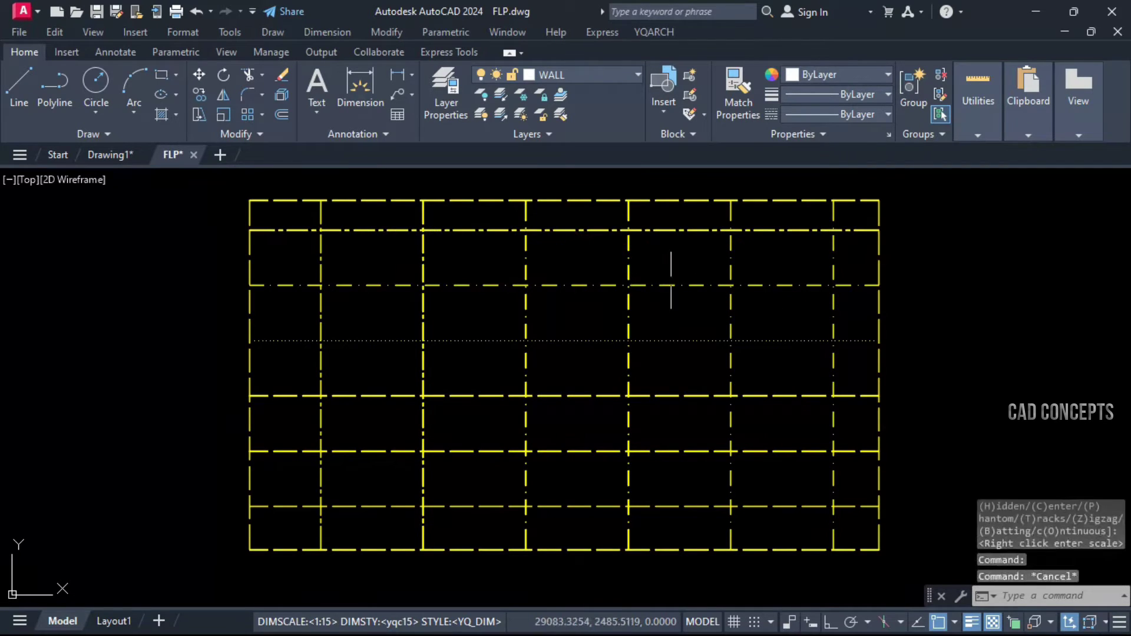
click(714, 287)
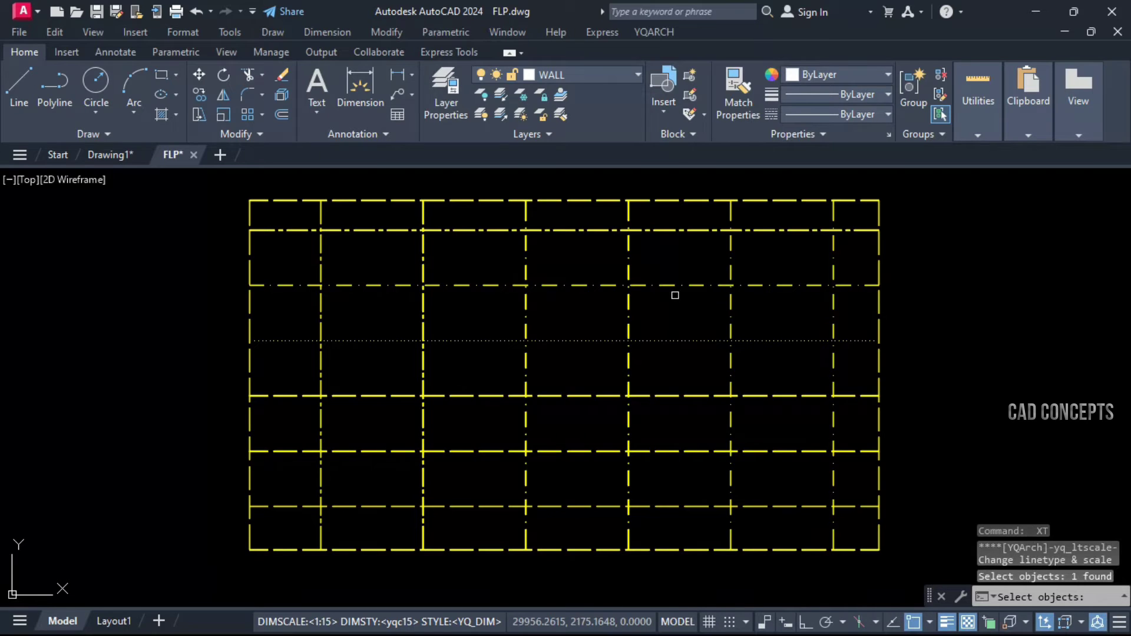
key(space)
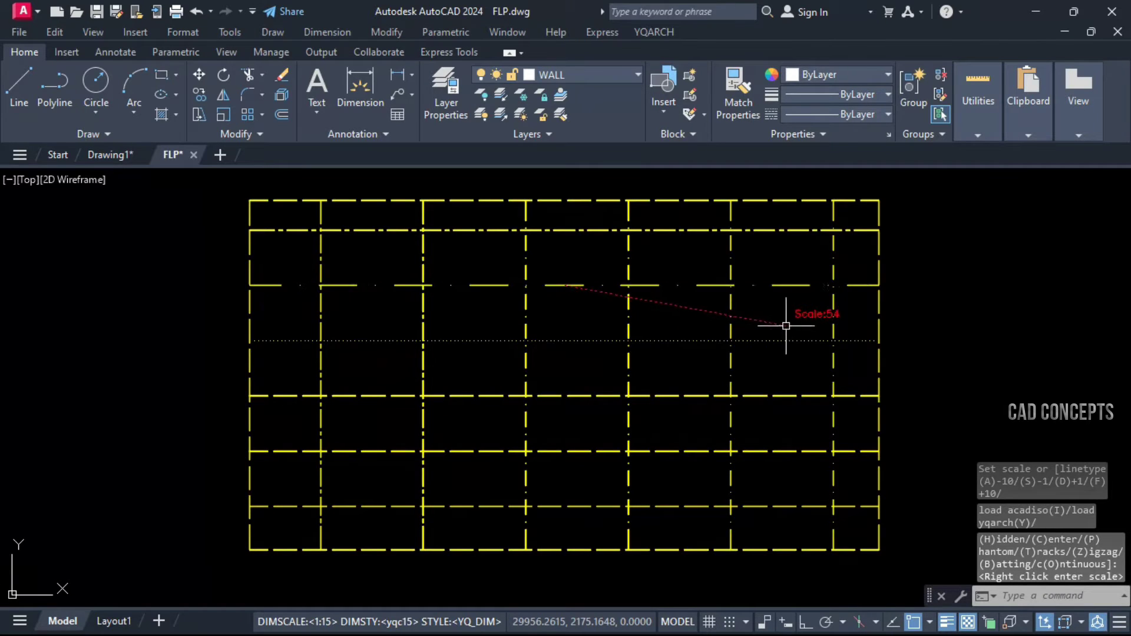
click(597, 298)
- Check the dash-dot line's linetype scale in the Properties palette
click(602, 278)
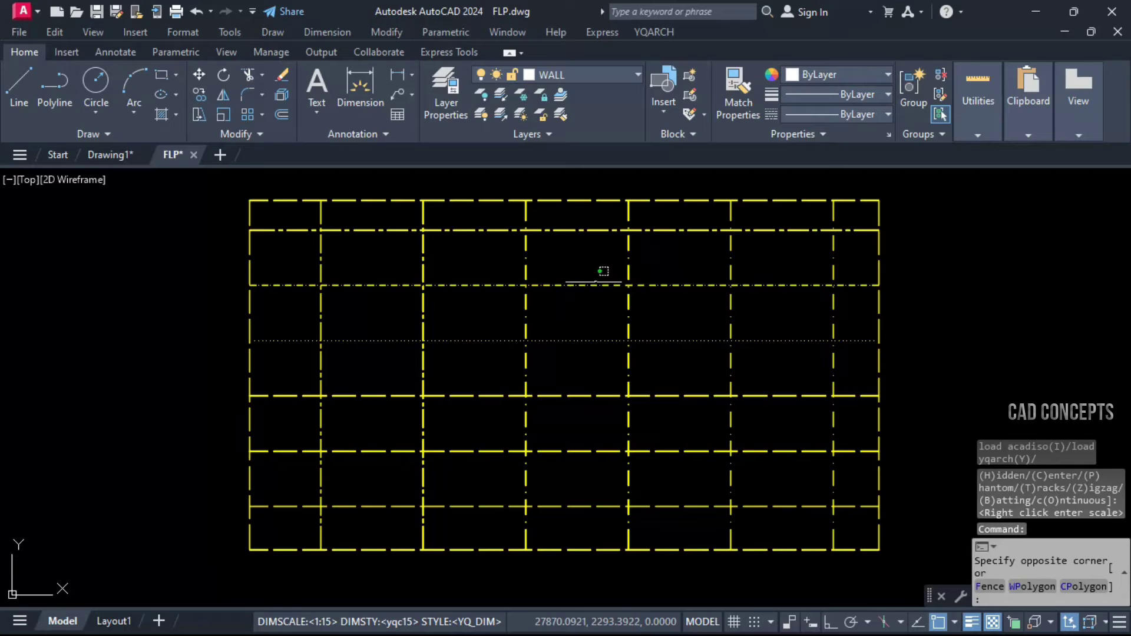
click(586, 288)
right_click(585, 286)
click(613, 610)
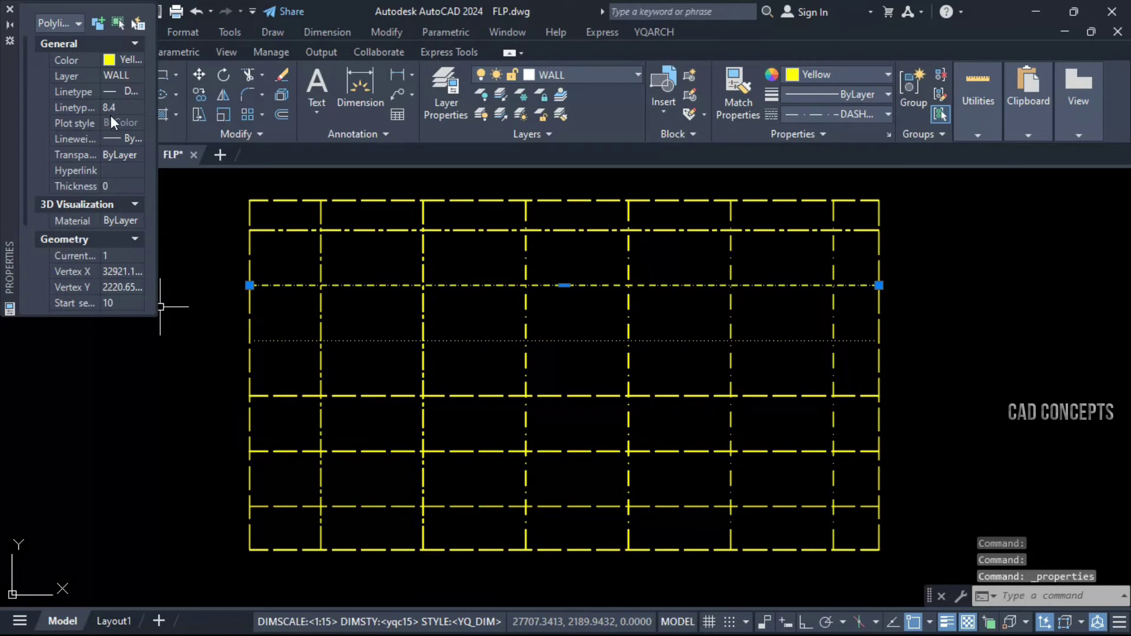
drag(102, 108, 117, 107)
- Select another horizontal grid line and run XT on it
click(372, 277)
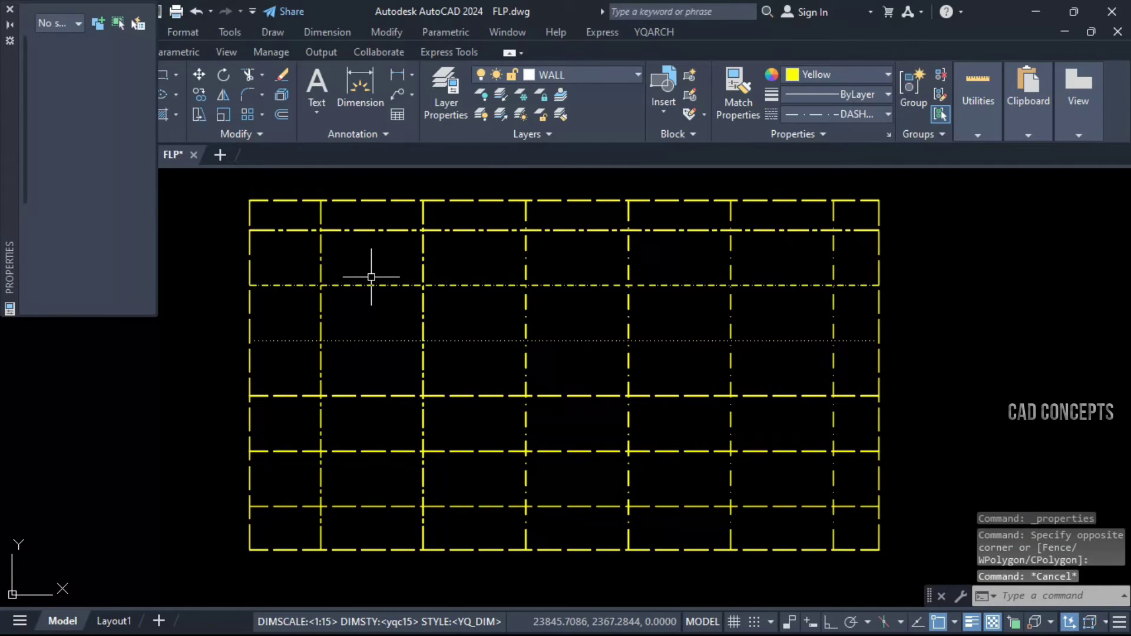
click(357, 299)
text(XT)
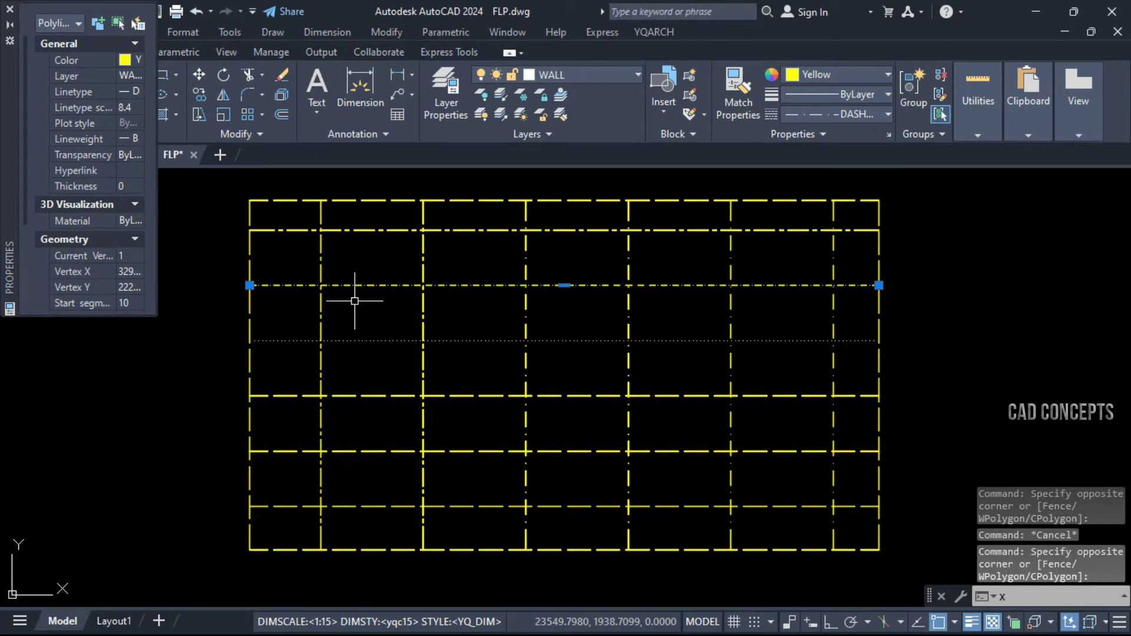
key(Return)
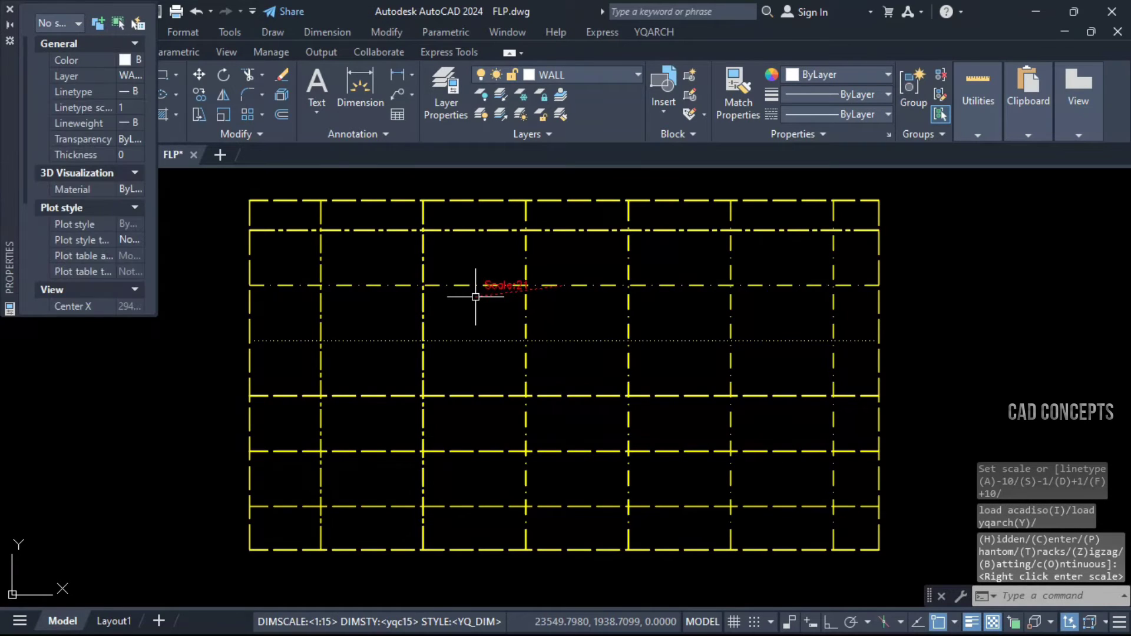
- Cancel the scale preview and close the ZTB text-file picker without choosing a file
key(Escape)
text(ZT)
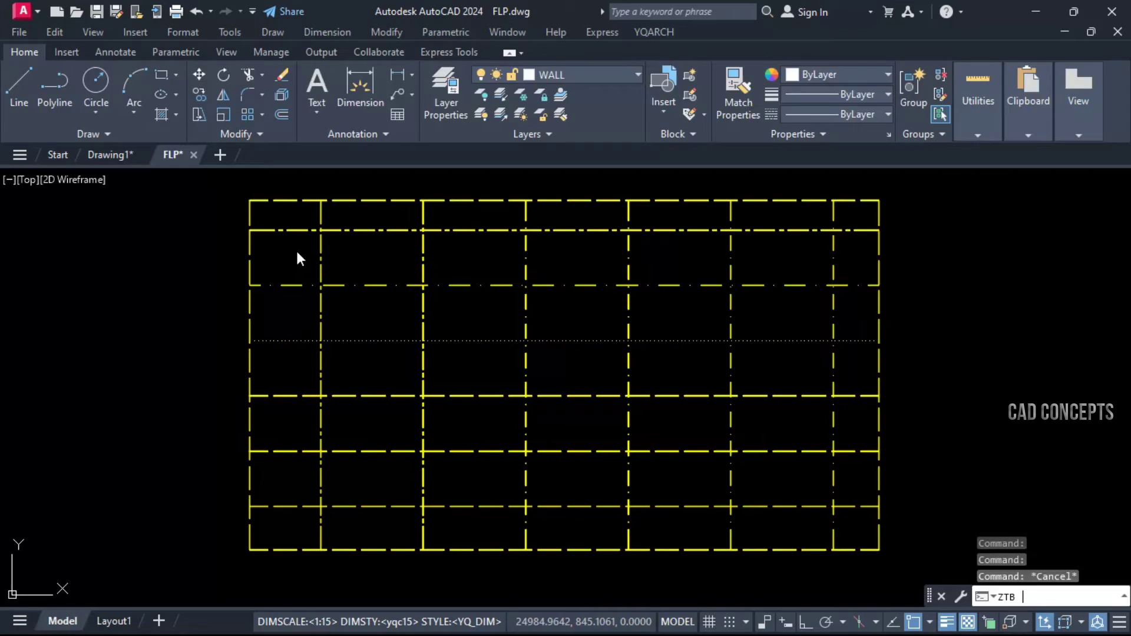
text(B)
key(Return)
key(Escape)
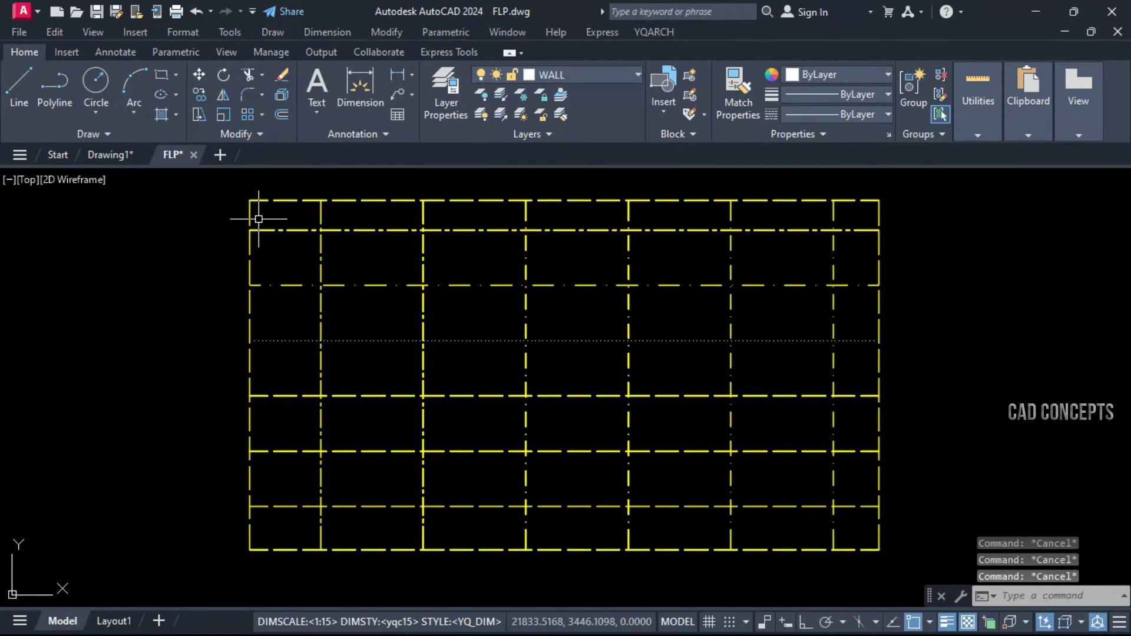
- Window-select the entire grid with XT to rescale every grid line's linetype
text(XT)
key(Return)
click(229, 196)
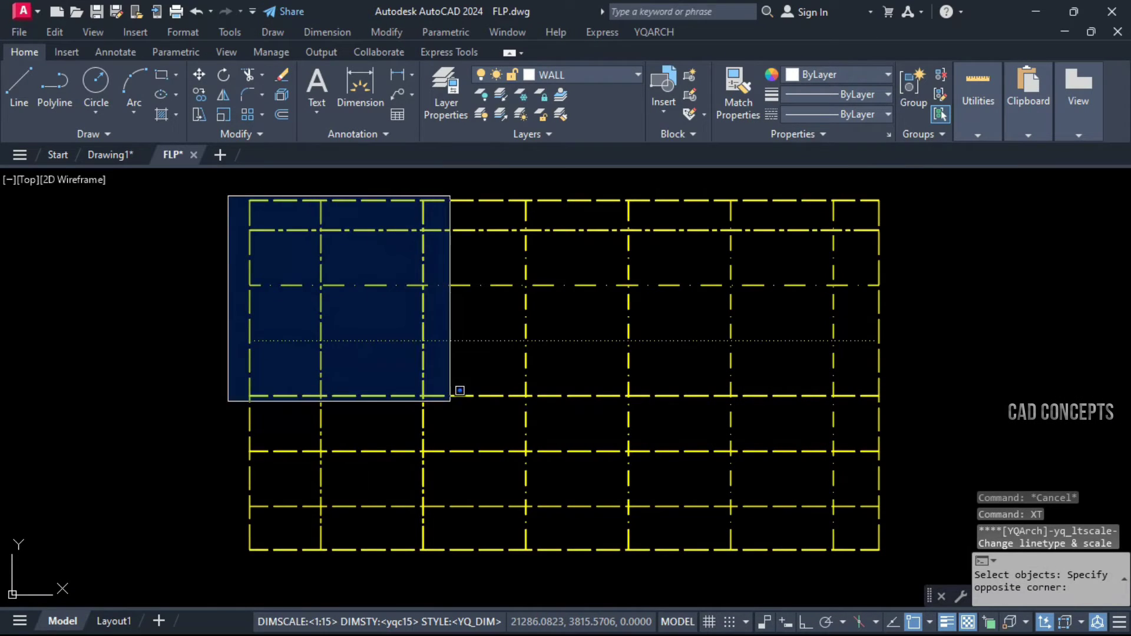
click(910, 604)
key(Return)
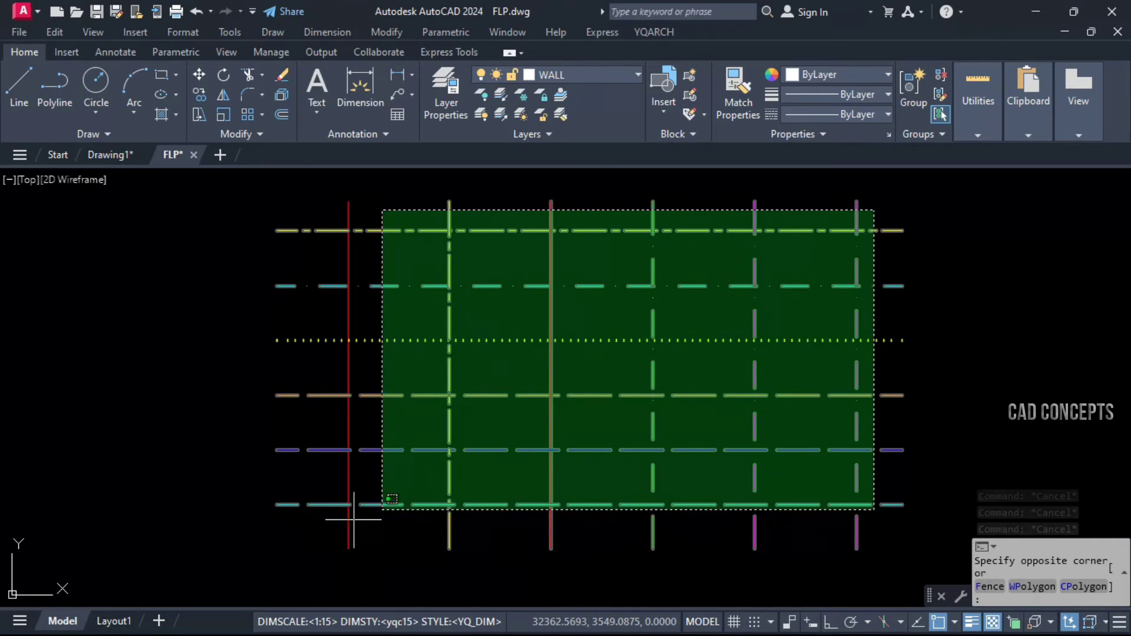
- Set SSW match-width options to match linetype scale only, turning off colour and layer
click(304, 537)
key(Escape)
key(Escape)
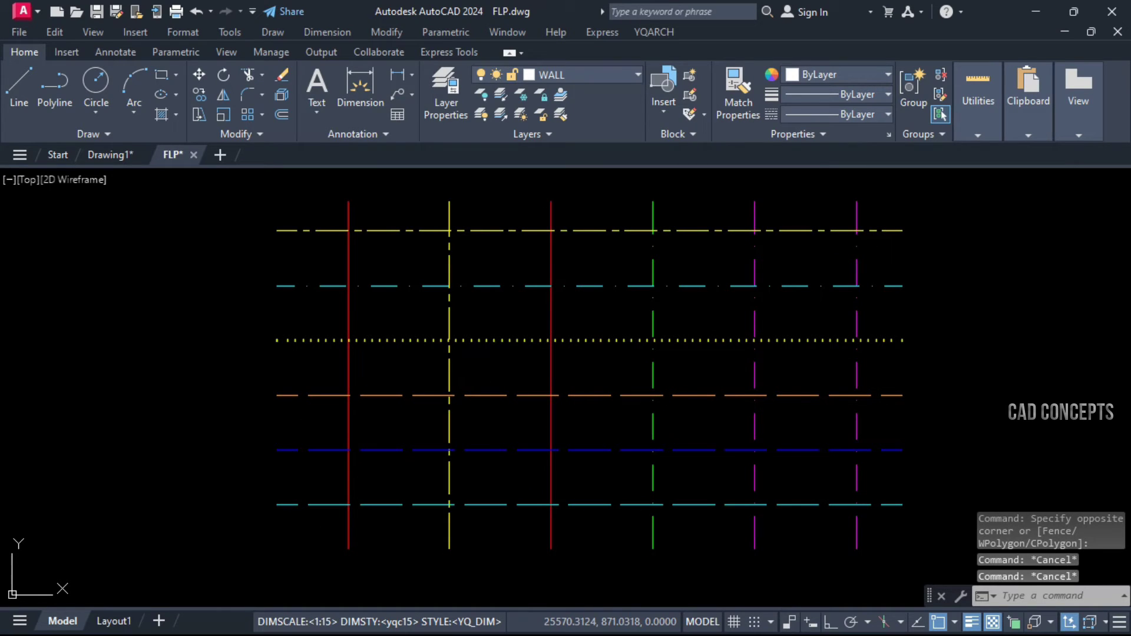
text(SSW)
key(Return)
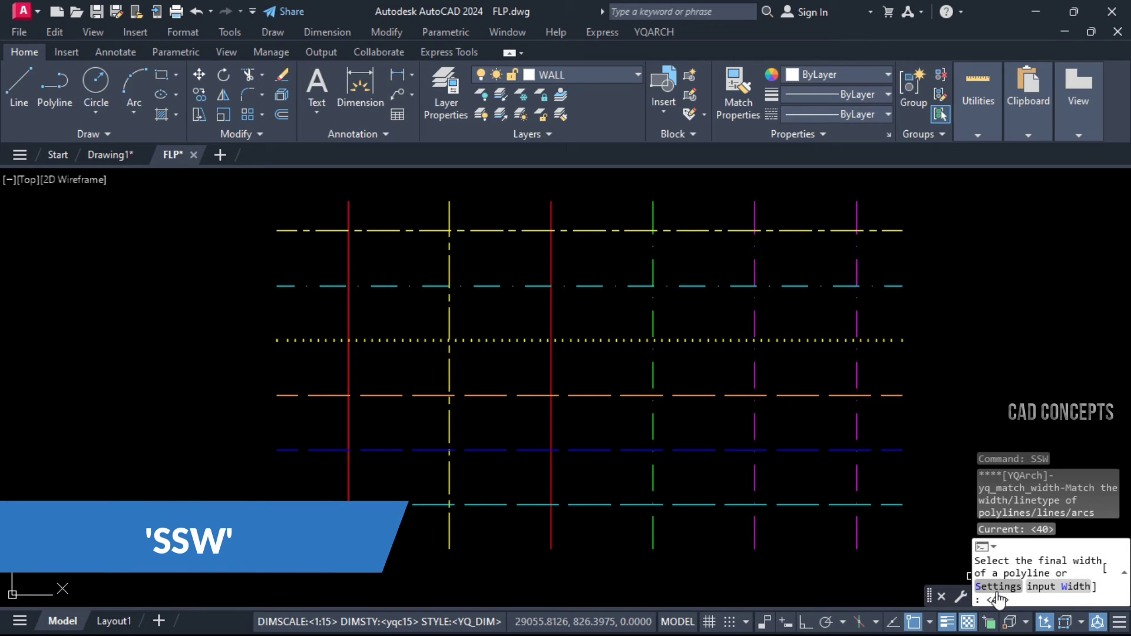
click(997, 594)
click(521, 324)
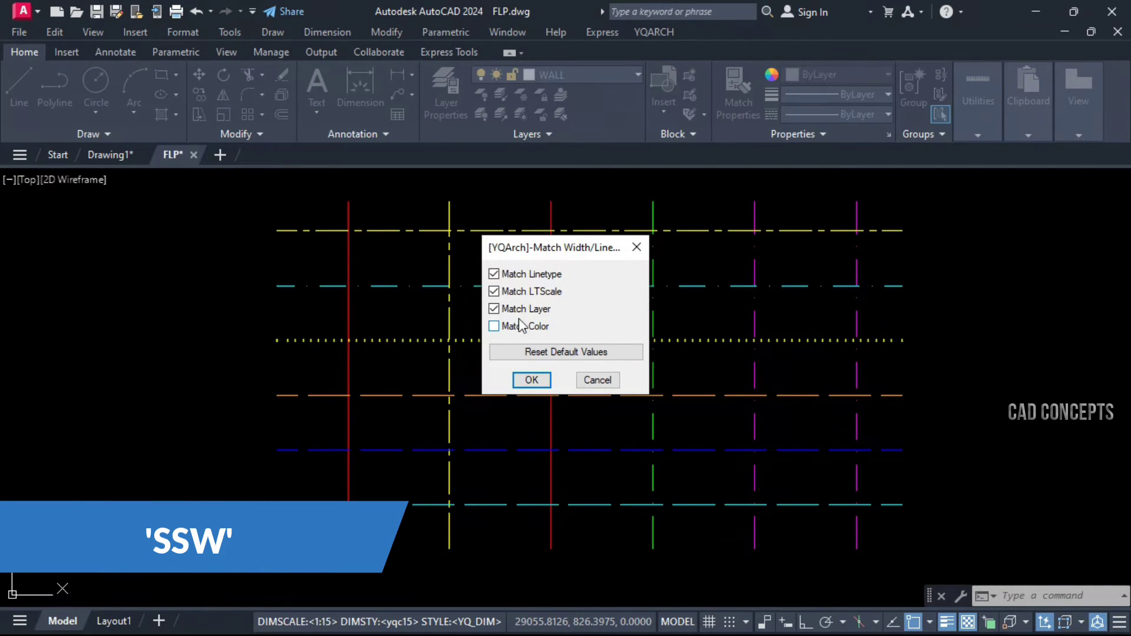
click(519, 317)
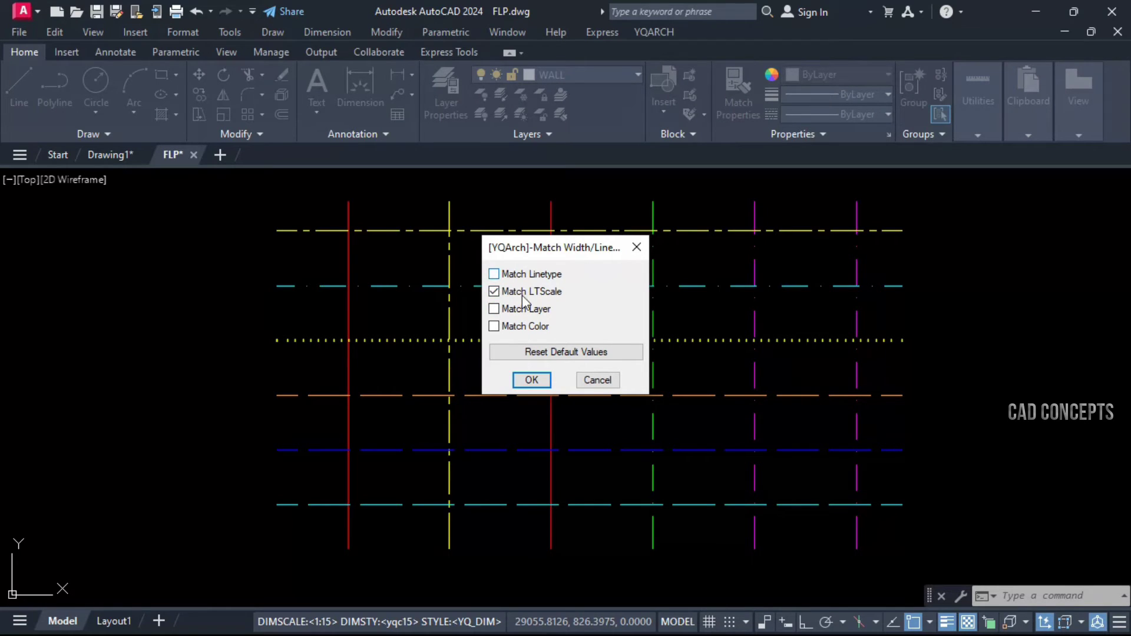
click(532, 381)
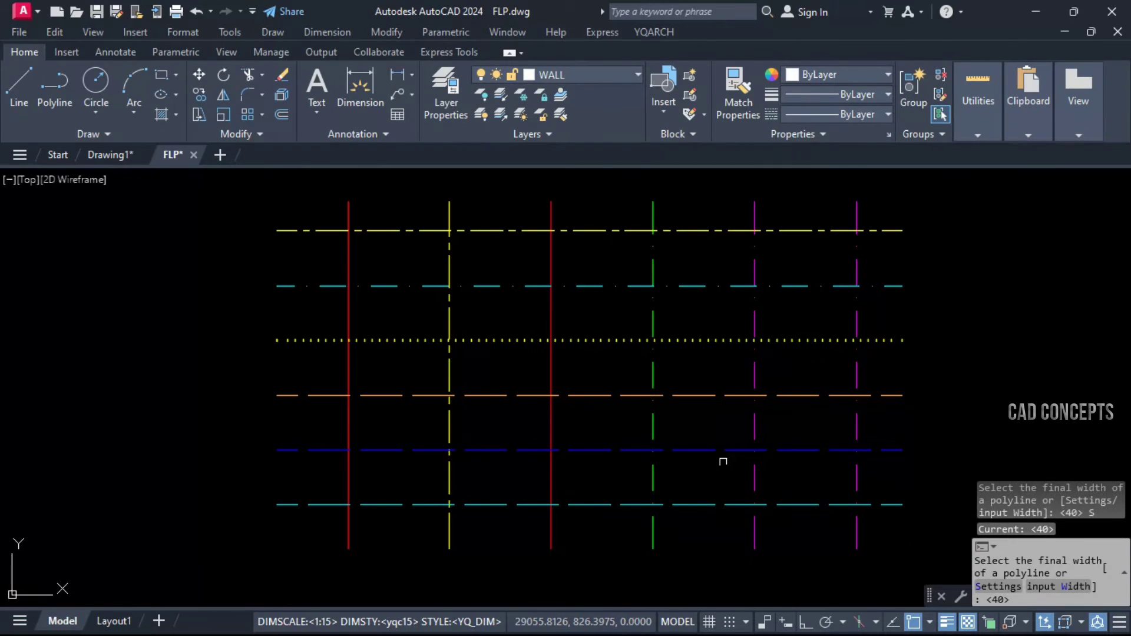
- Apply a width of 45 to all 12 grid lines
click(1058, 590)
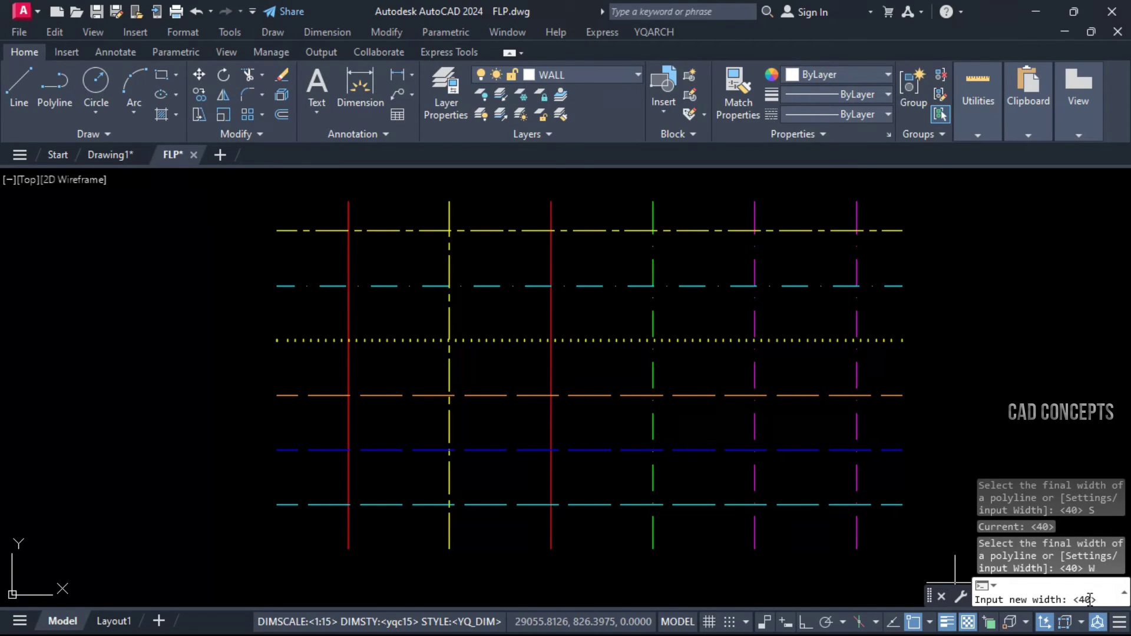
key(Return)
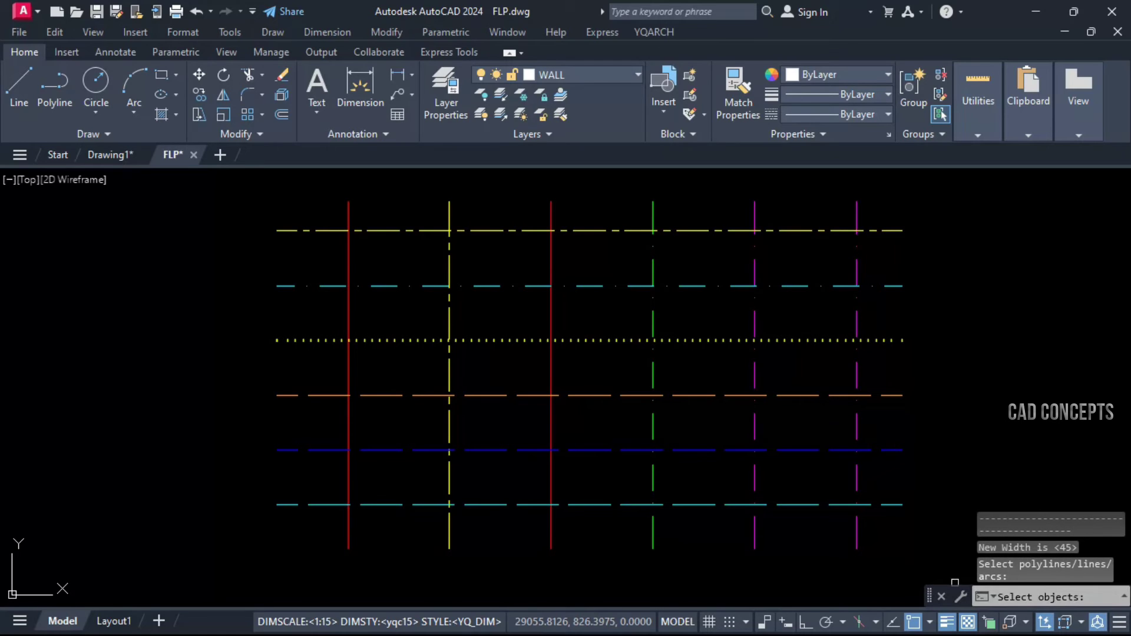
click(881, 217)
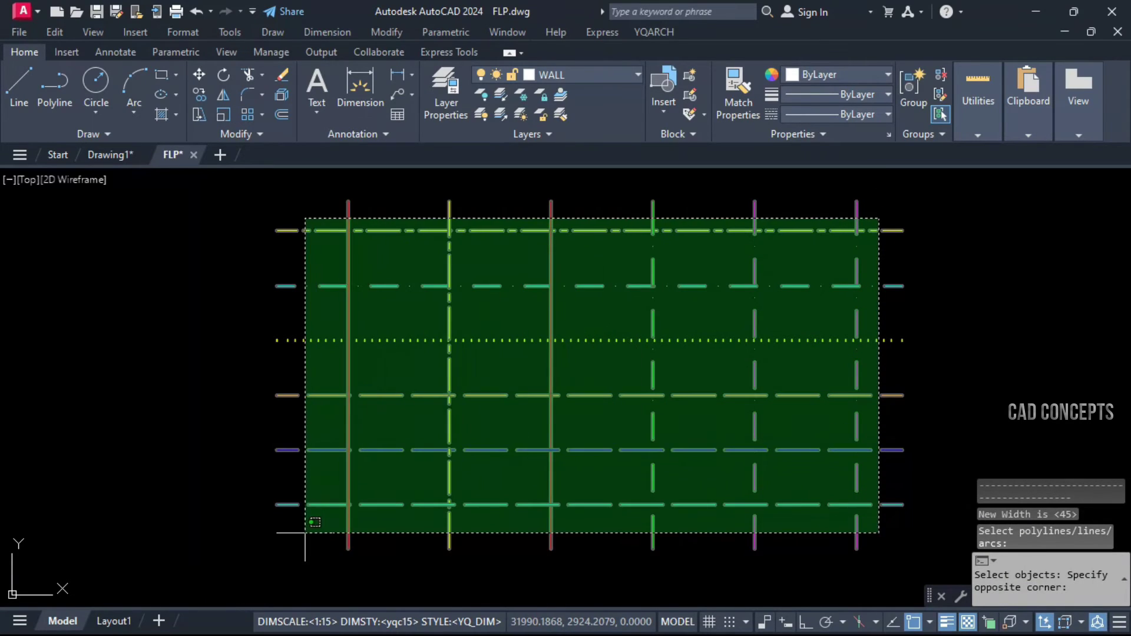
click(309, 529)
key(Return)
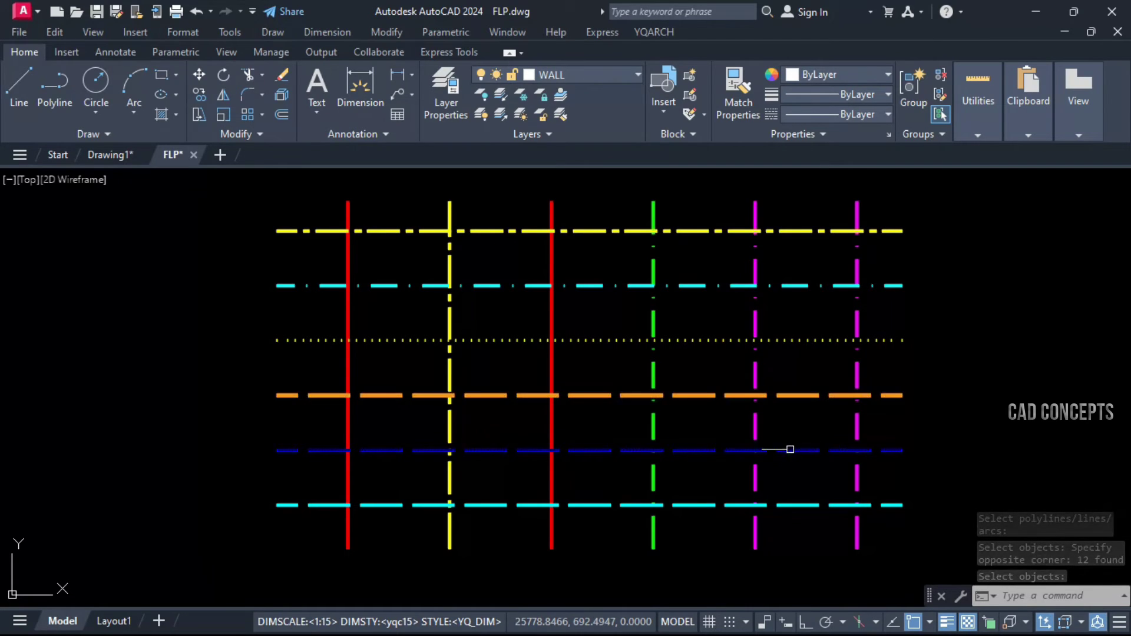
- Restart the SSW width-matching command and cancel it
text(SSW)
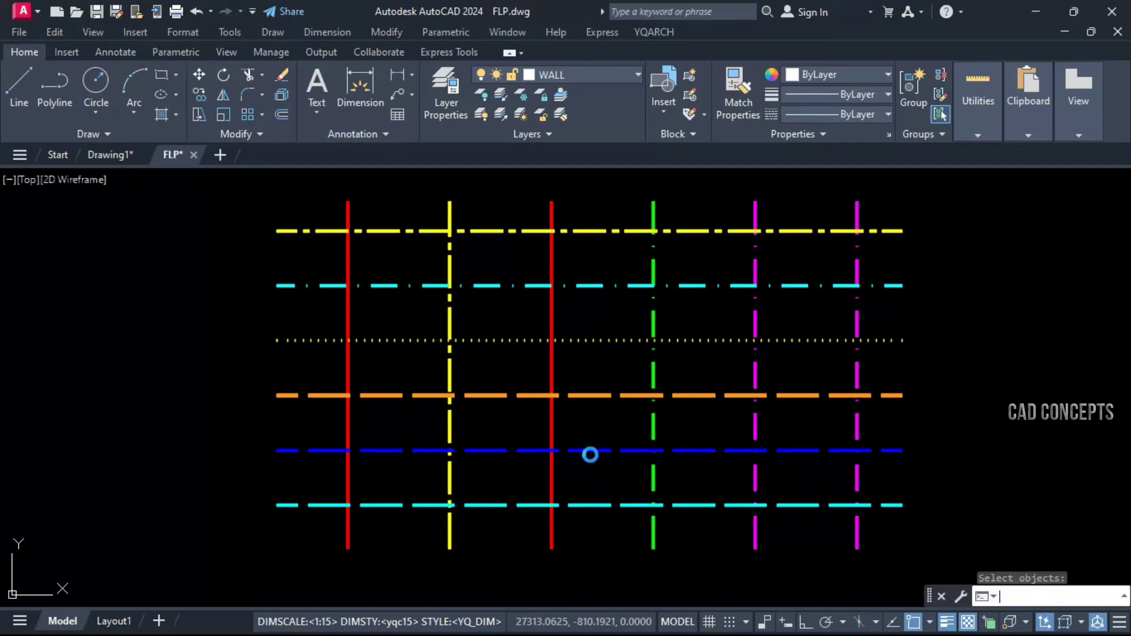
key(Return)
key(Escape)
key(Escape)
key(Escape)
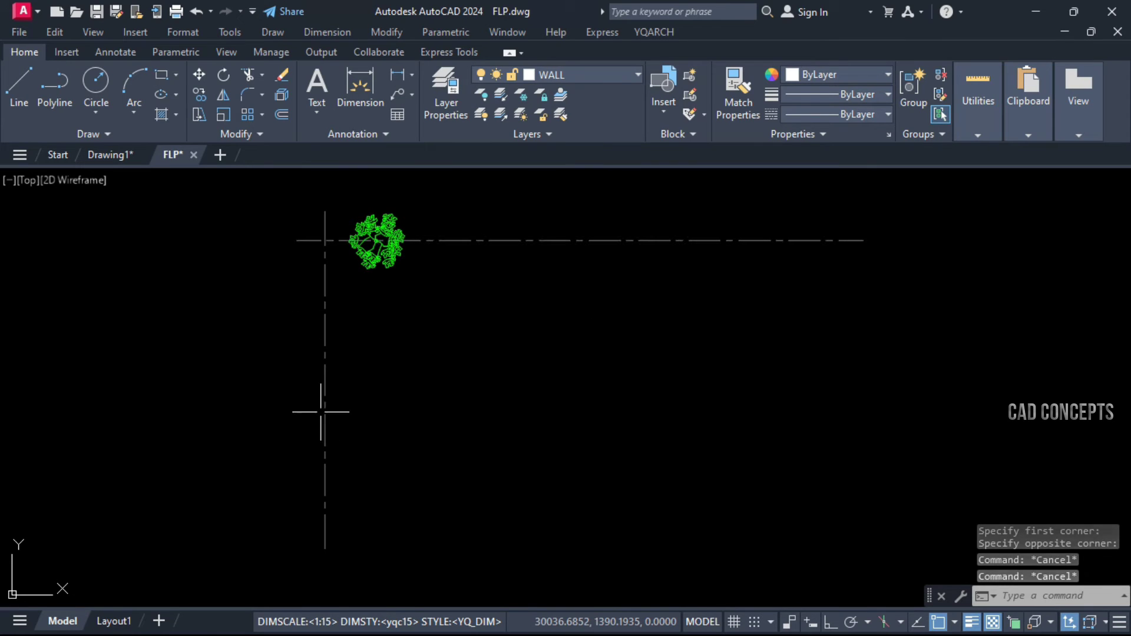
- Dynamically copy the tree with CV into ten copies along the top grid line, then select the row
click(384, 271)
text(CV)
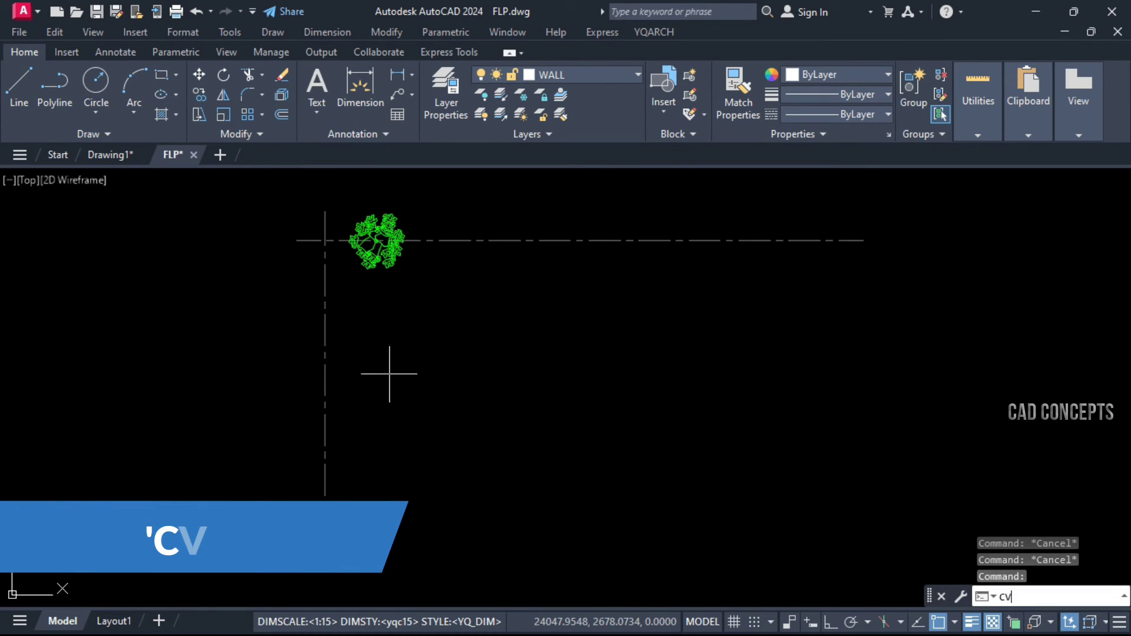
key(Return)
click(325, 241)
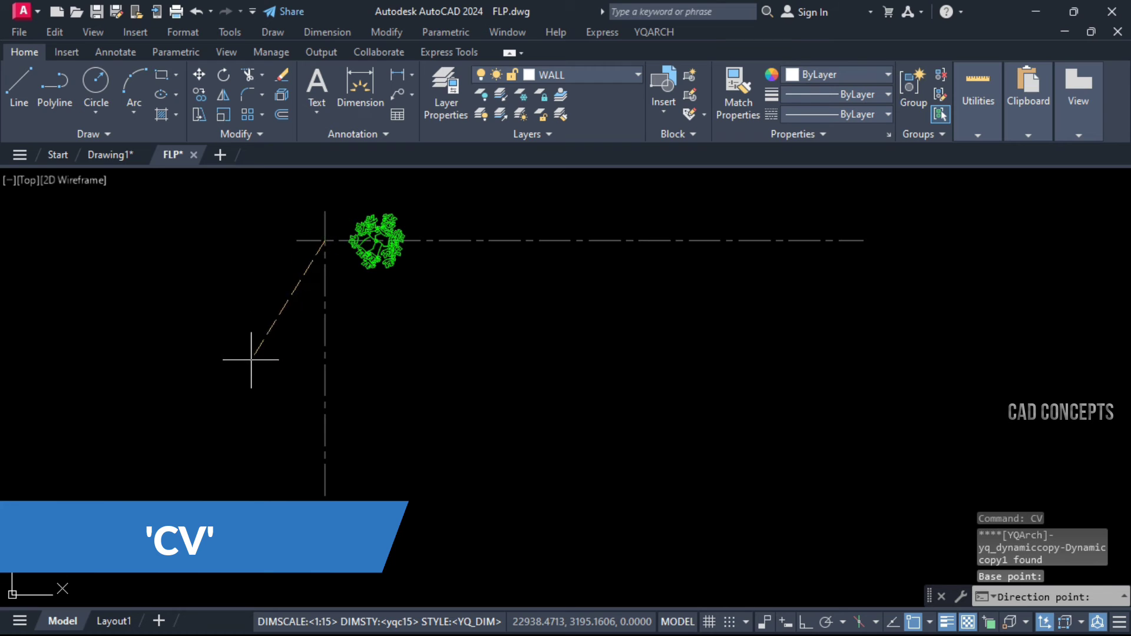
scroll(366, 241, up, 5)
scroll(405, 215, up, 2)
click(391, 260)
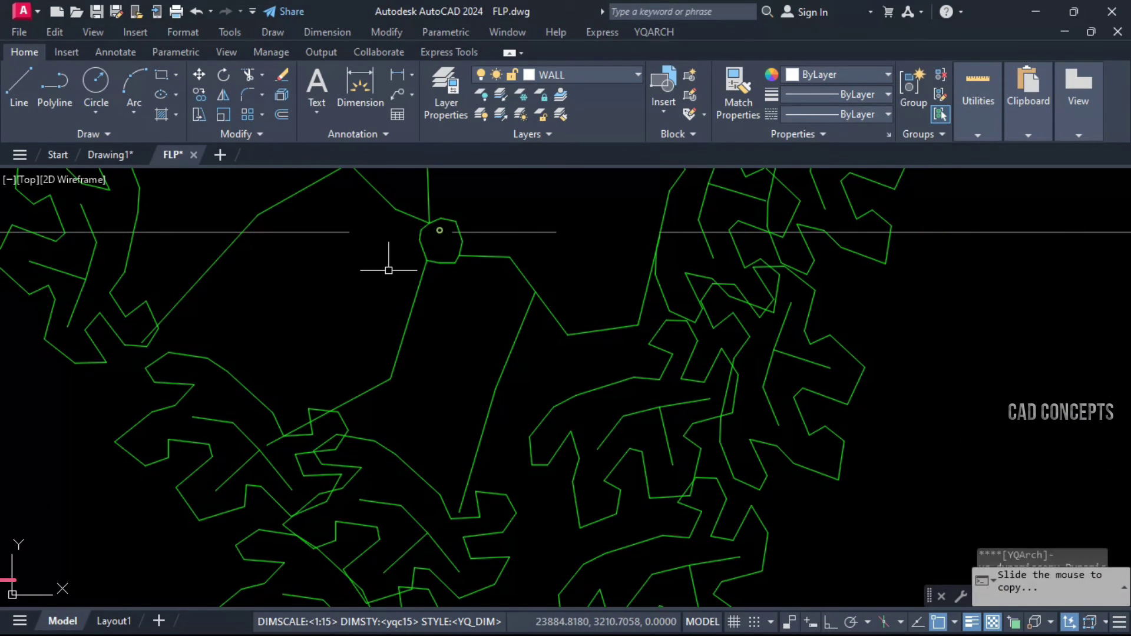
scroll(391, 260, down, 8)
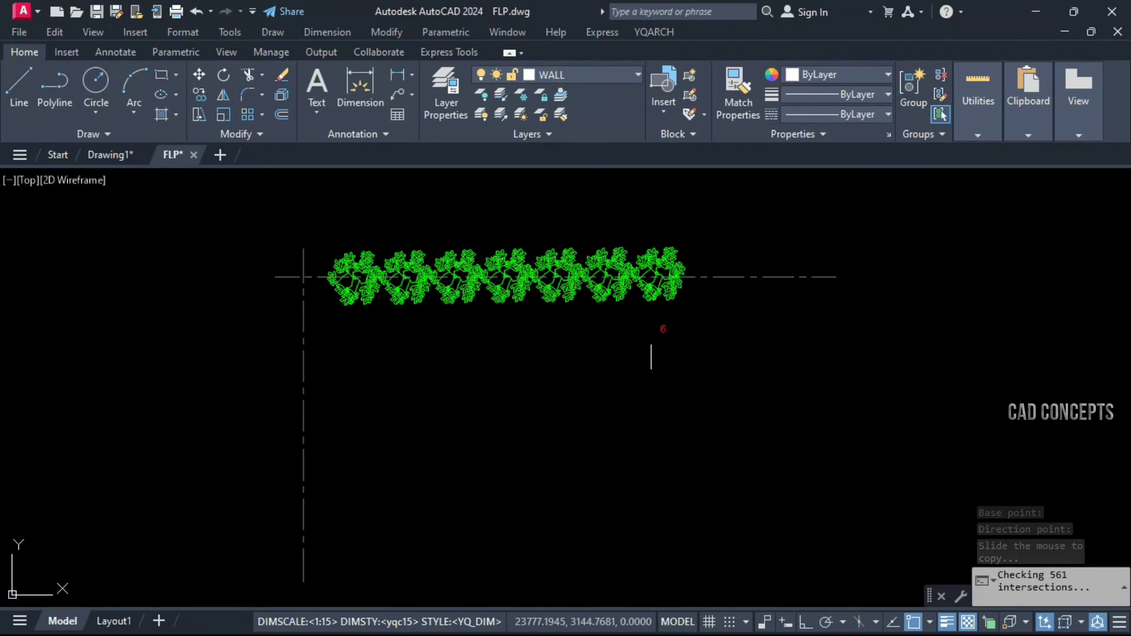
click(784, 344)
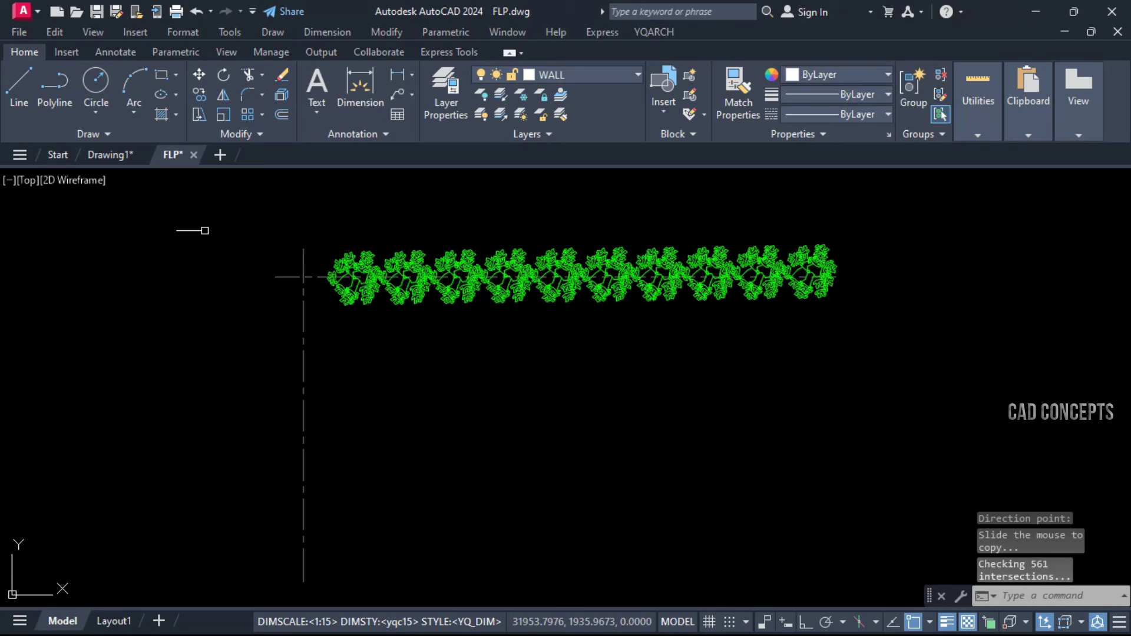
click(205, 220)
click(929, 400)
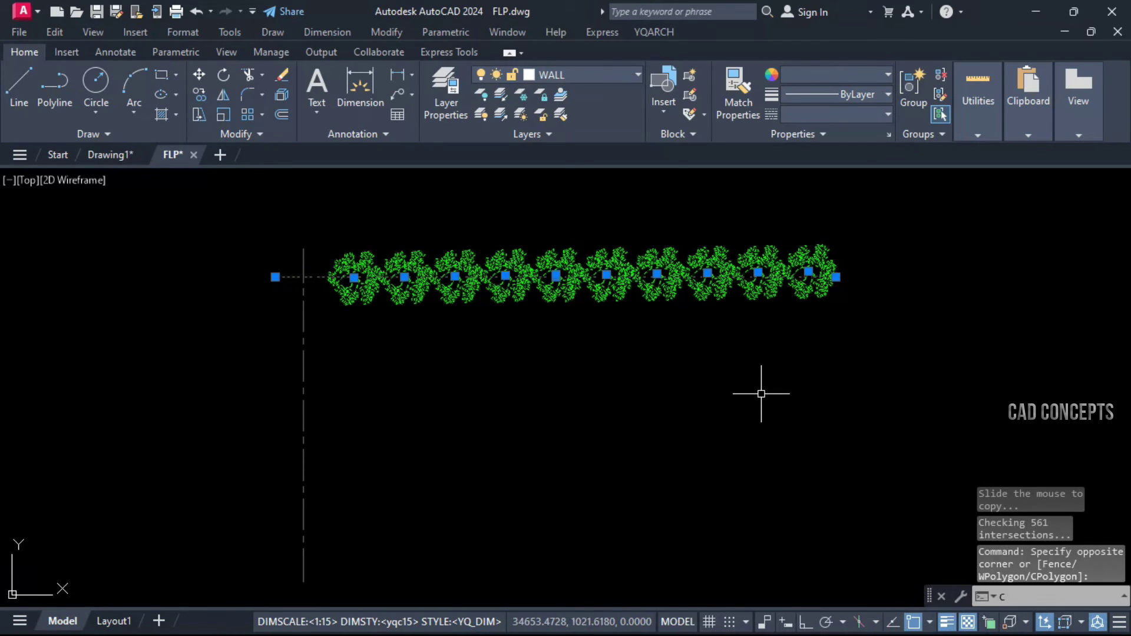
- Trial a CV dynamic copy of the tree row downward, then discard the copies
text(CV)
key(Return)
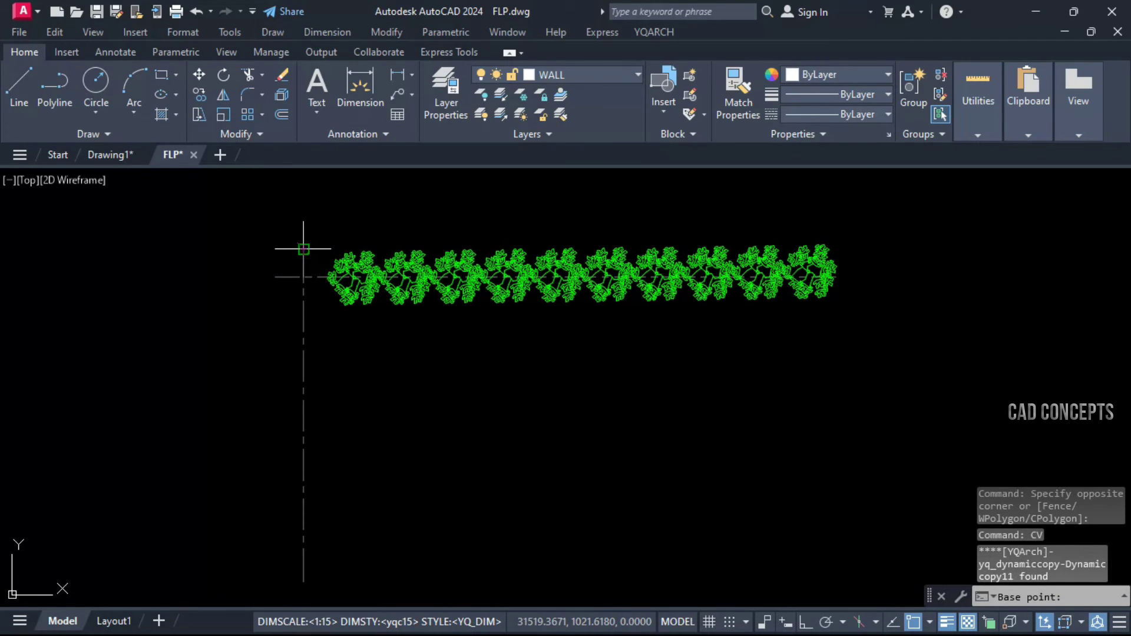
click(304, 249)
click(302, 321)
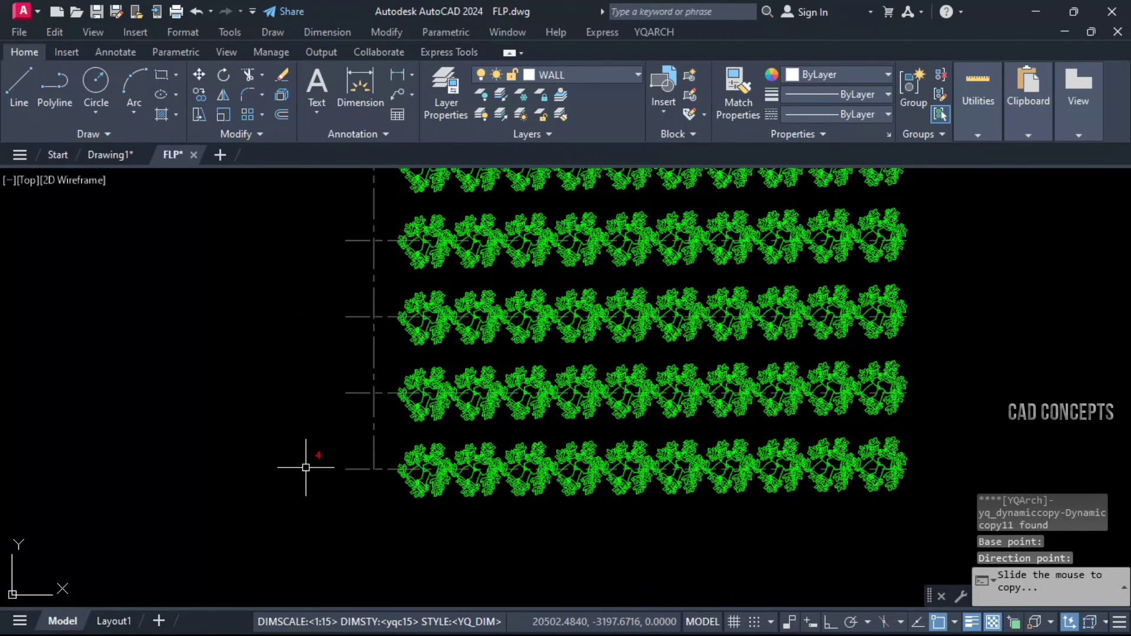
scroll(330, 448, down, 2)
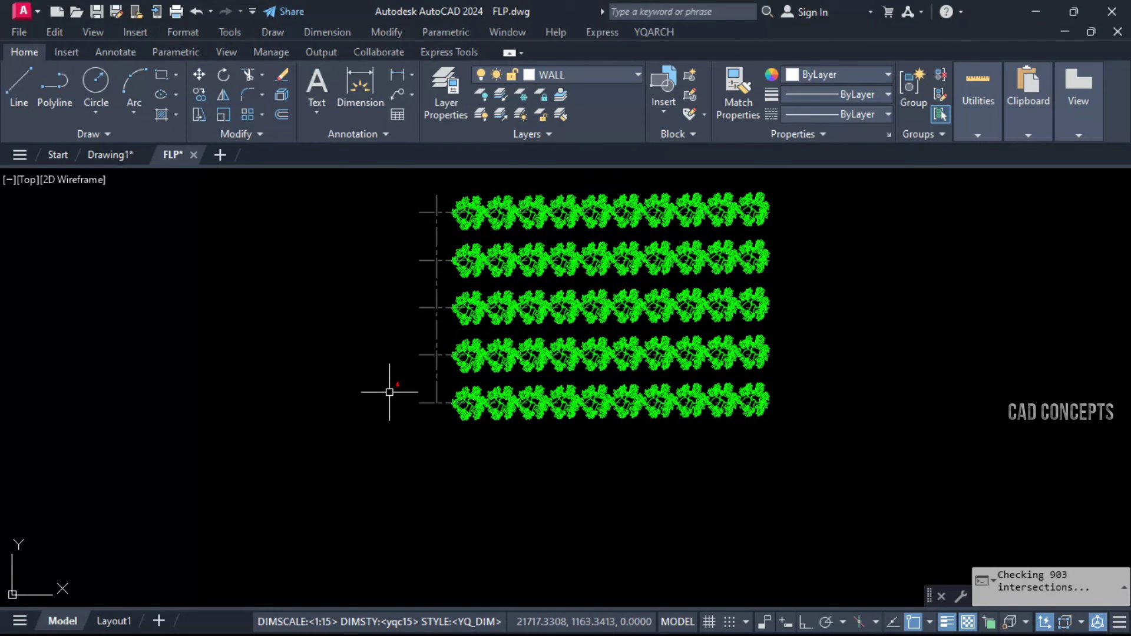
click(374, 499)
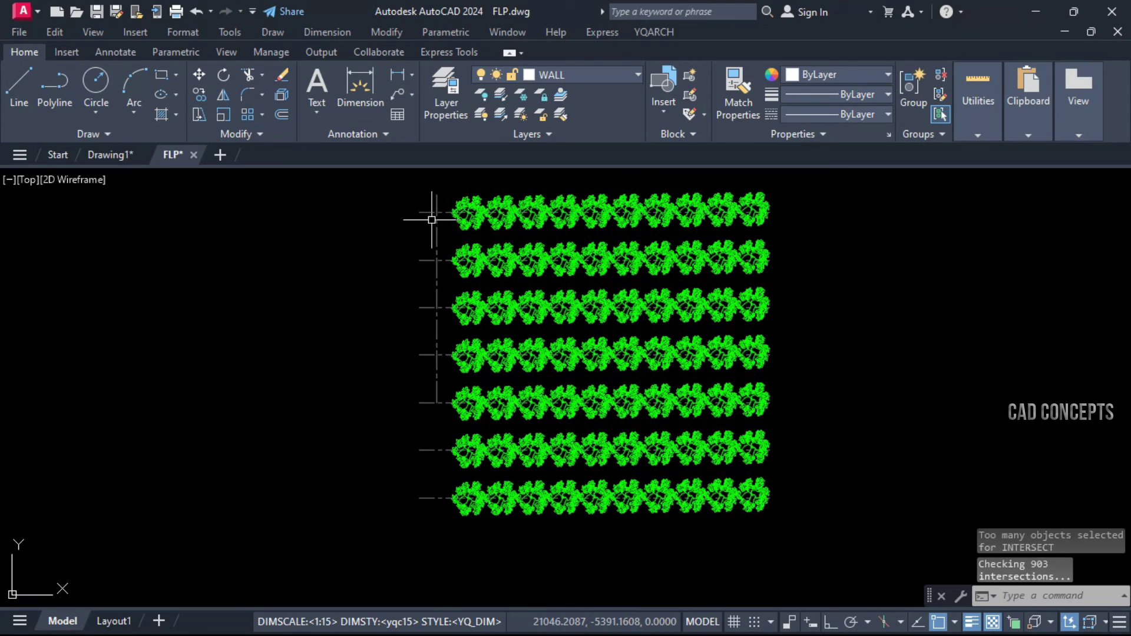
key(Escape)
- Select the top tree row and CV-copy it down the grid line into six rows
click(802, 177)
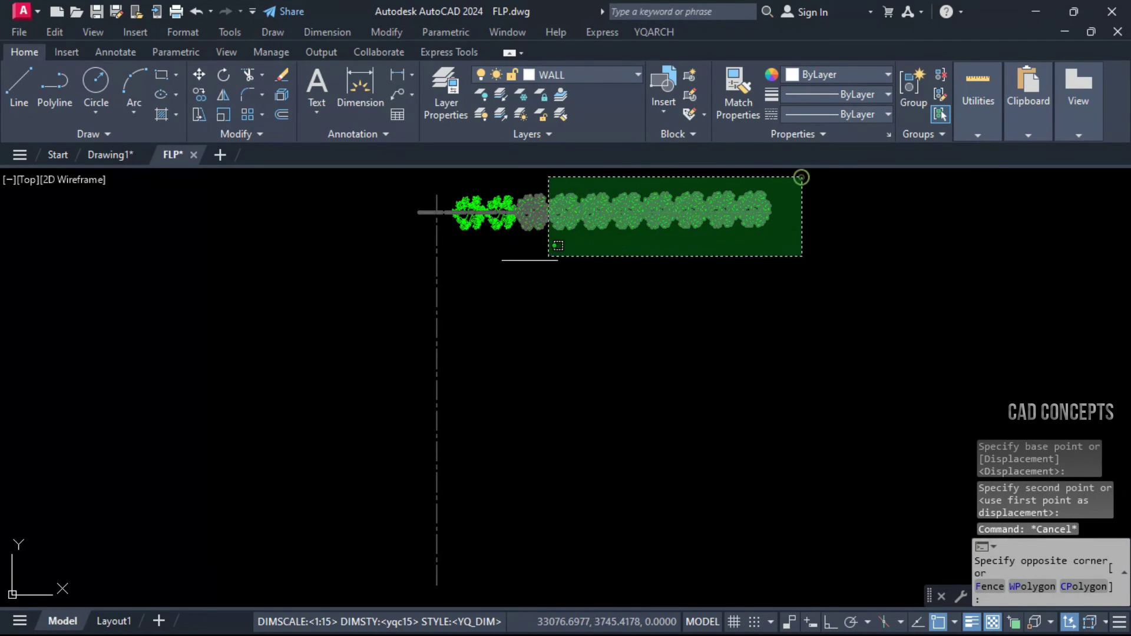
click(448, 282)
text(CV)
key(Return)
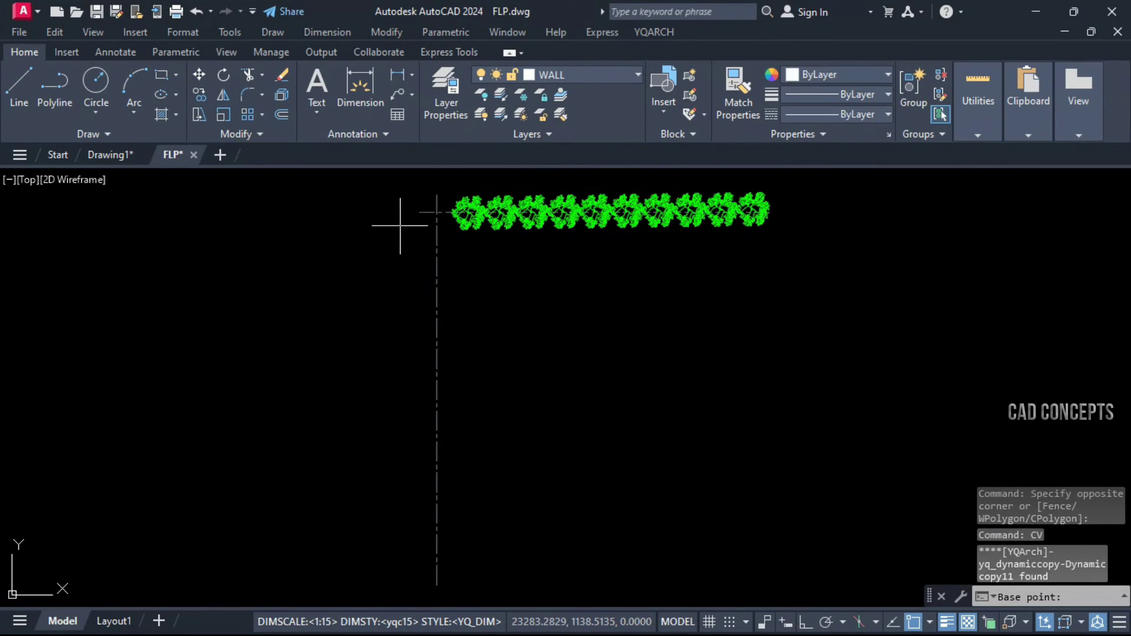
click(437, 194)
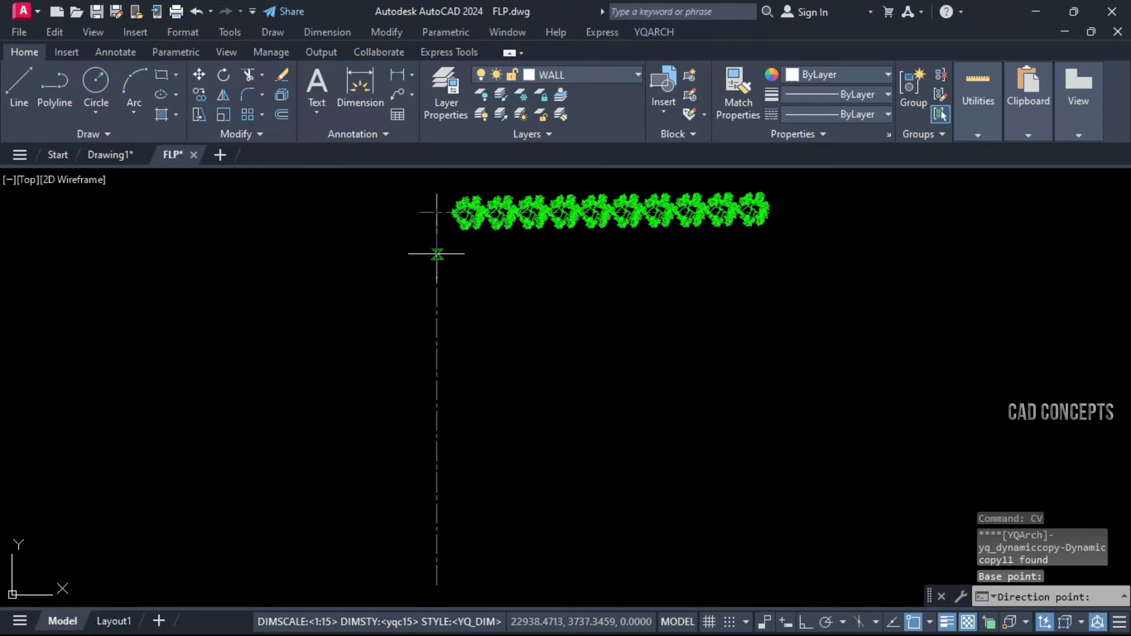
click(437, 283)
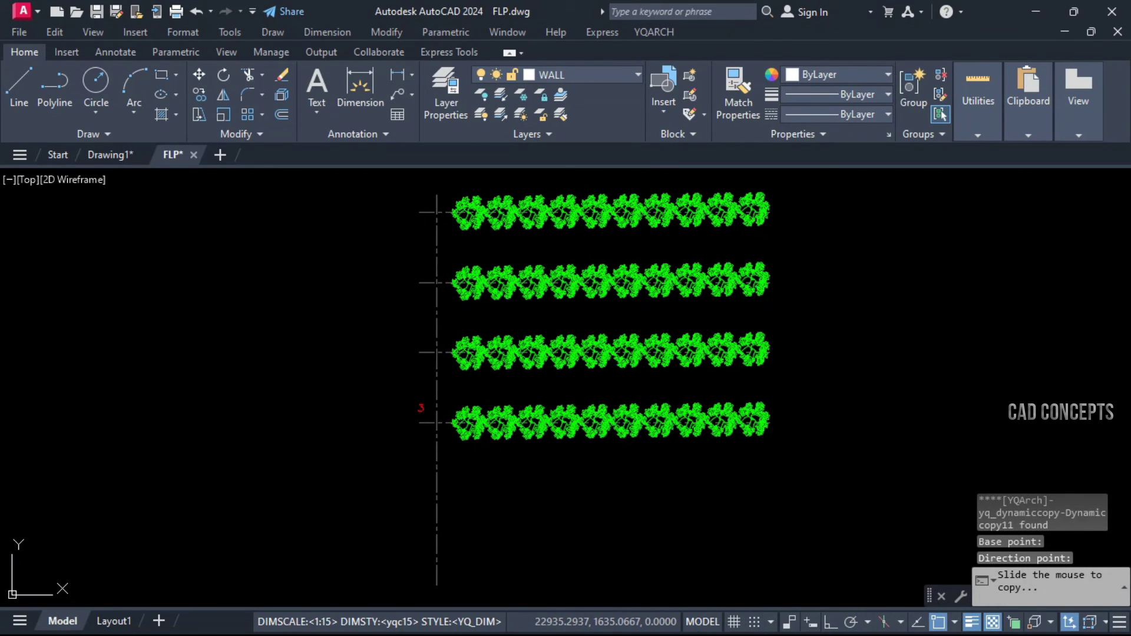
key(Escape)
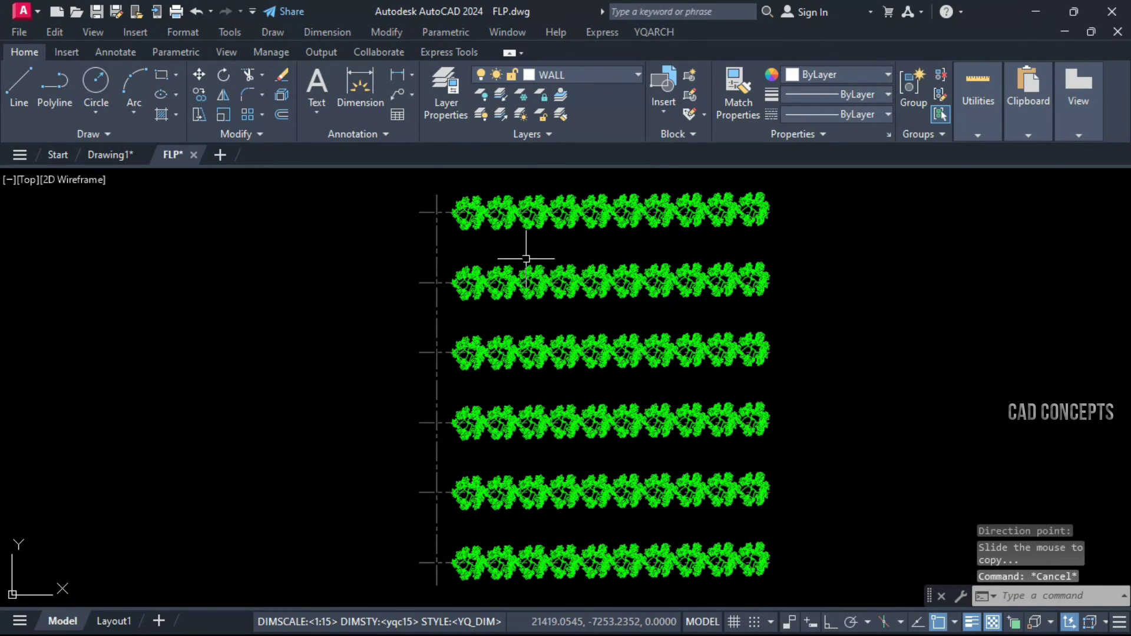
middle_drag(522, 275, 521, 267)
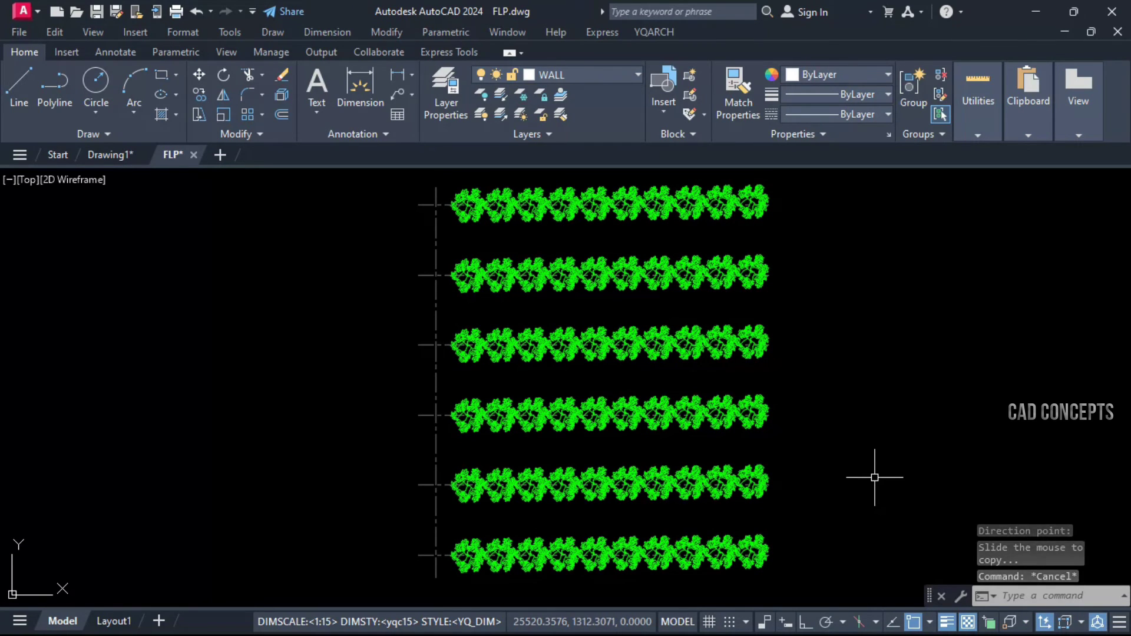
- Open a new blank drawing tab, Drawing2, with Ctrl+N
key(ctrl+n)
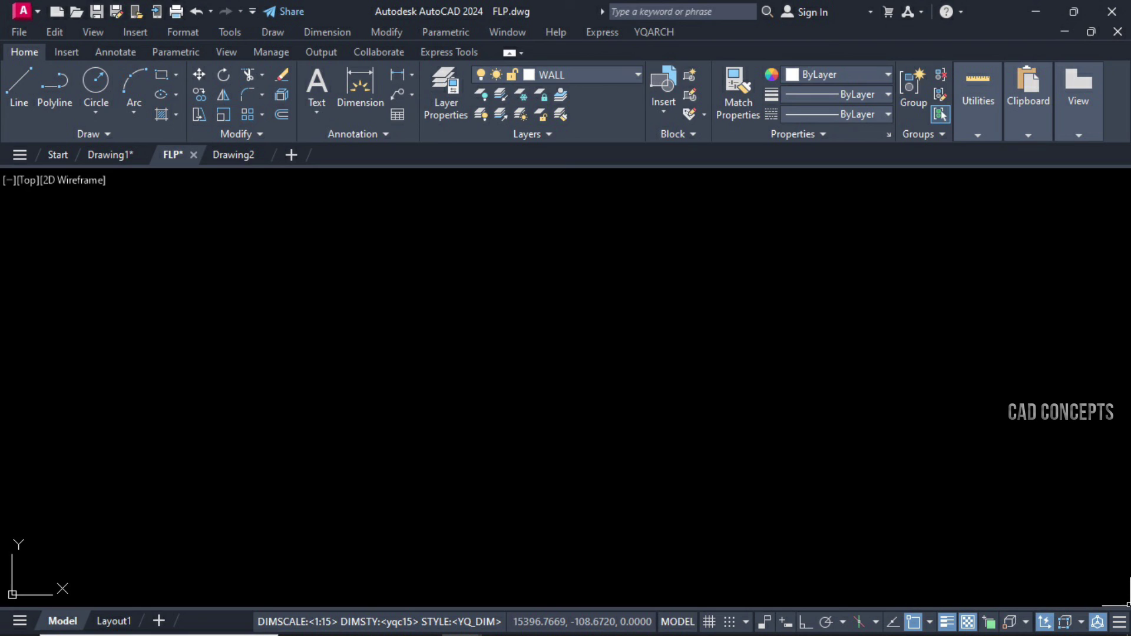